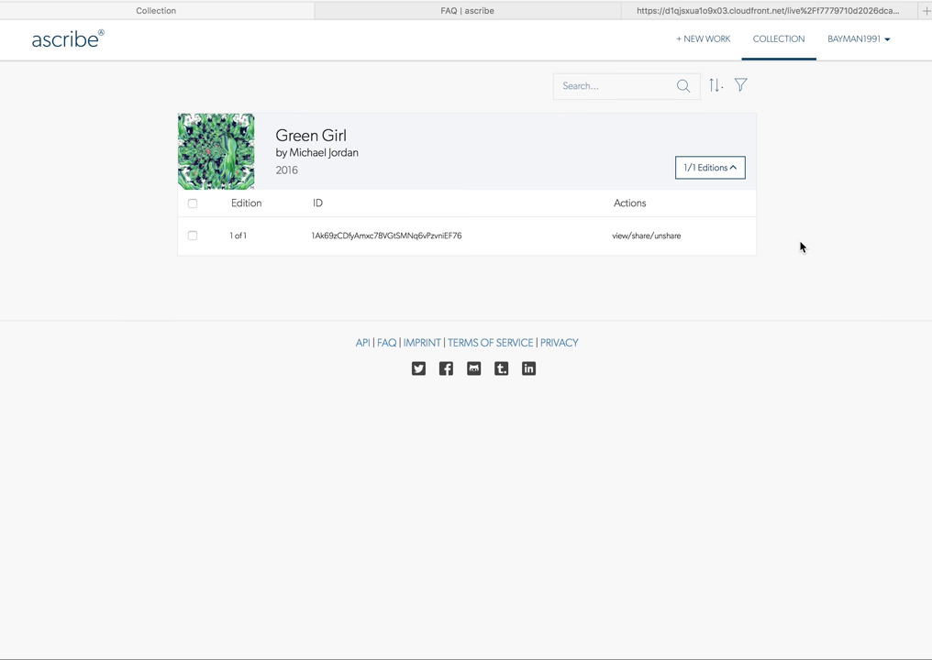
# From the collection showing Green Girl, open the Register your work form via + NEW WORK.
pyautogui.click(820, 209)
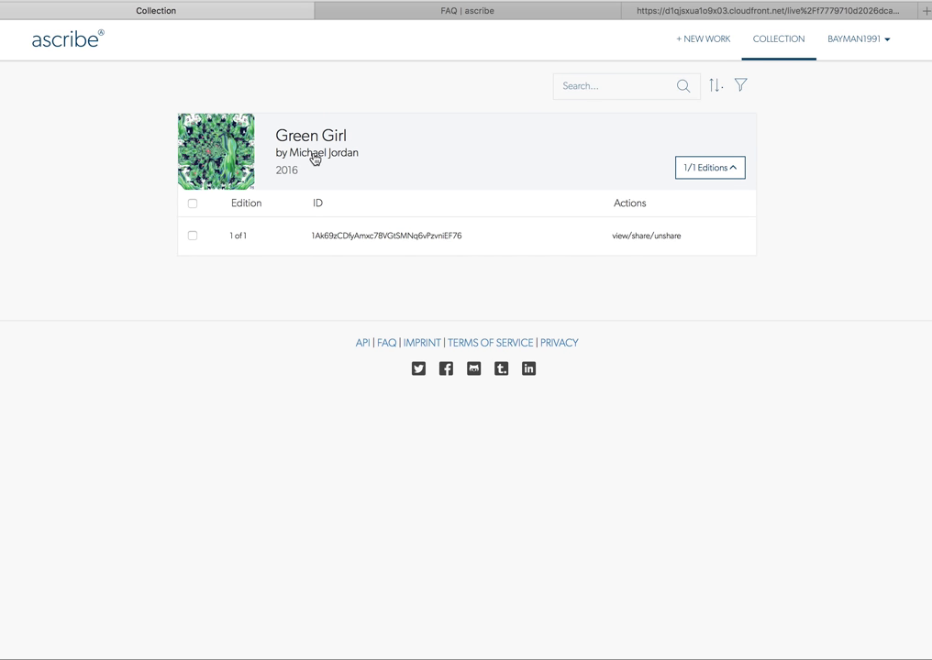
pyautogui.click(700, 41)
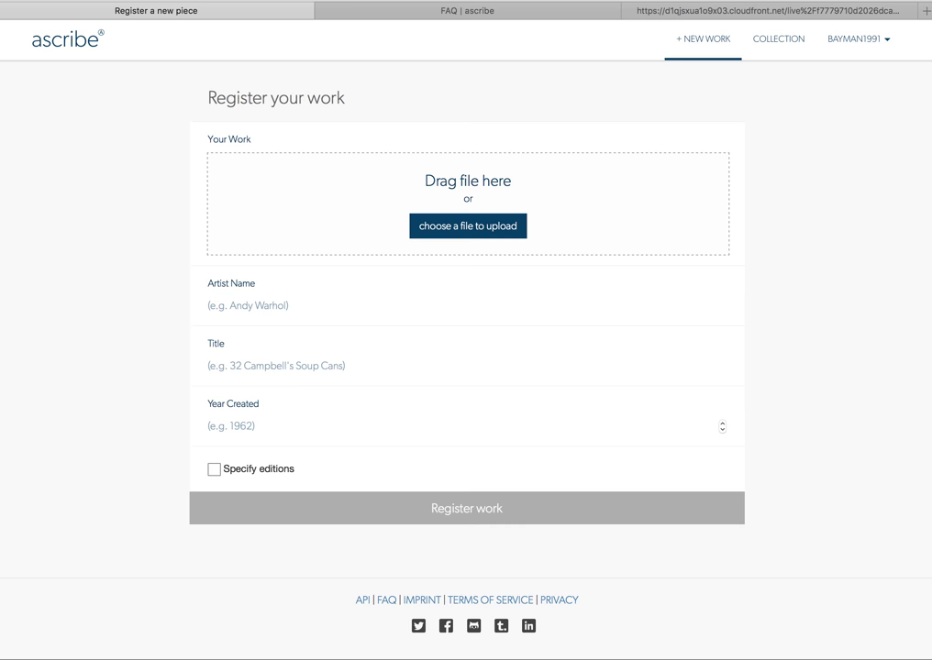
# Browse the images in Finder and drag Mash Up 1 Full size.jpg into the upload zone.
pyautogui.moveTo(931, 3); pyautogui.dragTo(806, 2)
pyautogui.click(617, 399)
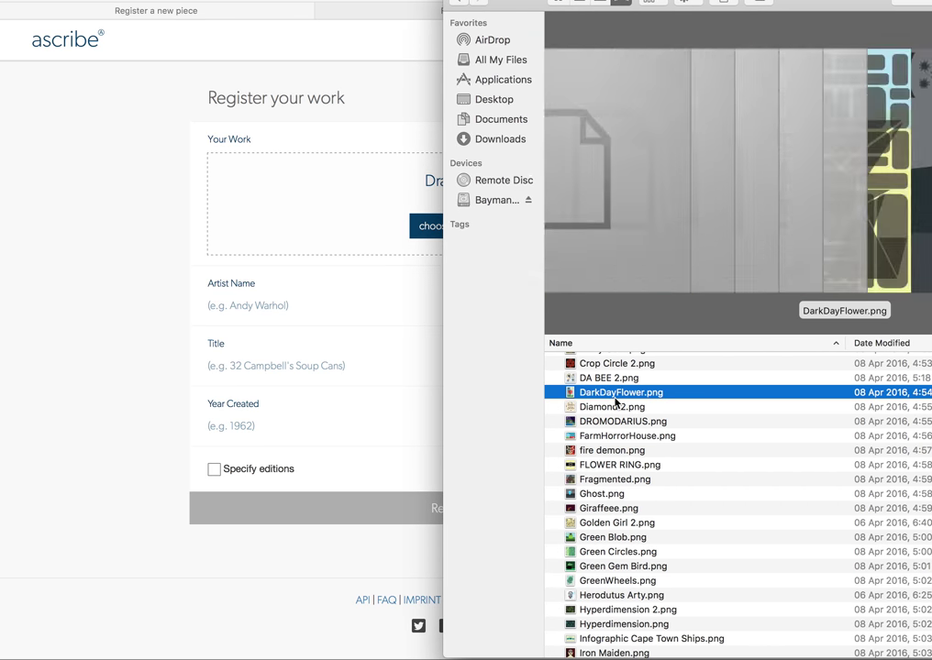
pyautogui.press('Down')
pyautogui.press('Down')
pyautogui.press('Down')
pyautogui.press('Down')
pyautogui.press('Down')
pyautogui.press('Down')
pyautogui.press('Down')
pyautogui.press('Down')
pyautogui.press('Down')
pyautogui.press('Down')
pyautogui.press('Down')
pyautogui.press('Down')
pyautogui.press('Down')
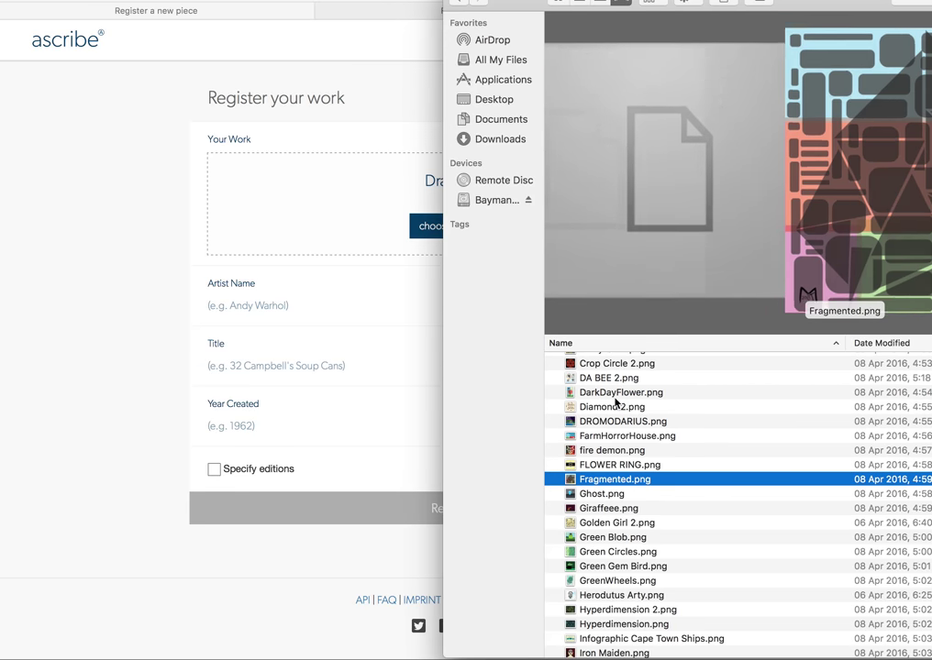
pyautogui.press('Down')
pyautogui.press('Down')
pyautogui.press('Down')
pyautogui.press('Down')
pyautogui.press('Down')
pyautogui.press('Down')
pyautogui.press('Down')
pyautogui.press('Down')
pyautogui.press('Down')
pyautogui.press('Down')
pyautogui.press('Down')
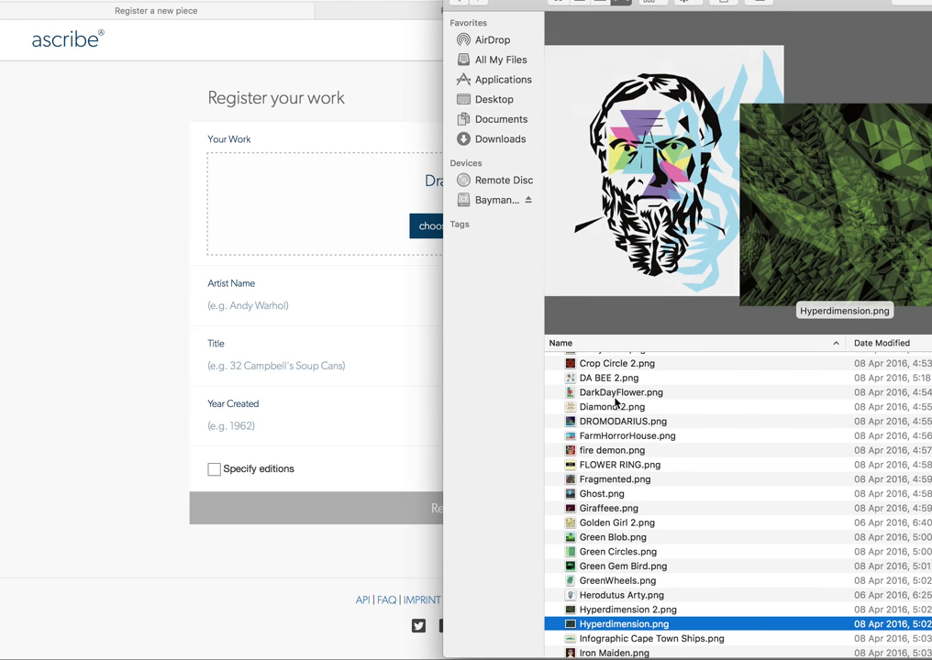
pyautogui.press('Down')
pyautogui.press('Down')
pyautogui.press('Down')
pyautogui.press('Down')
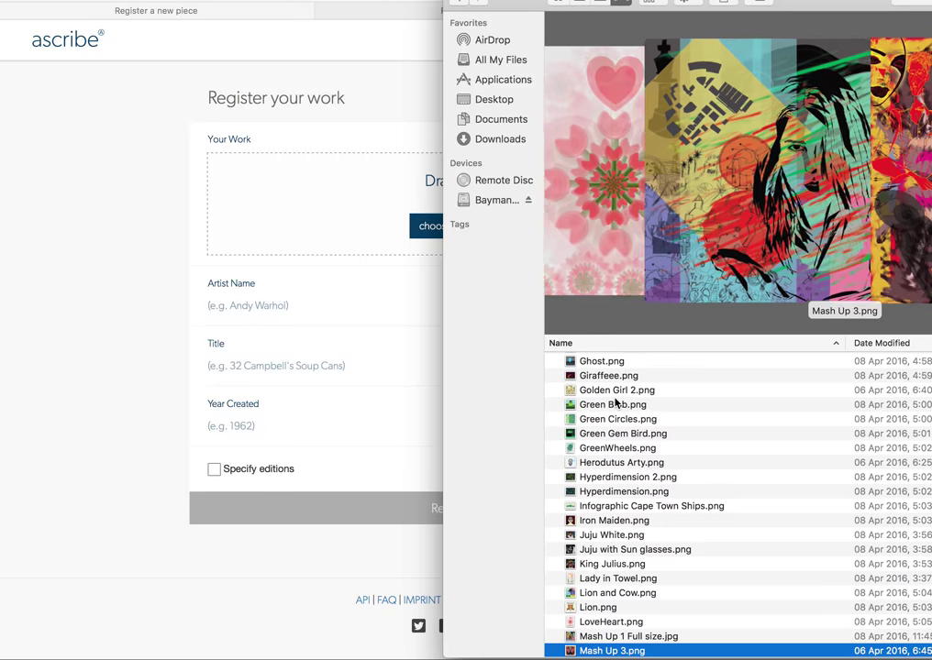
pyautogui.press('Up')
pyautogui.press('Up')
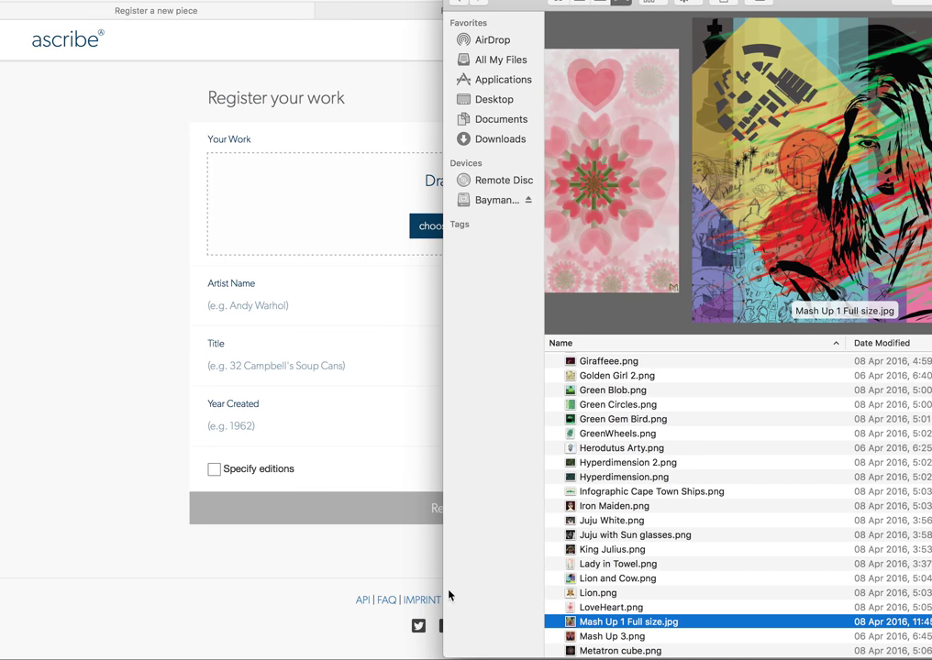
pyautogui.moveTo(614, 624); pyautogui.dragTo(339, 217)
# Switch between the browser and Finder and browse the image files down to Minions 2.png.
pyautogui.click(117, 257)
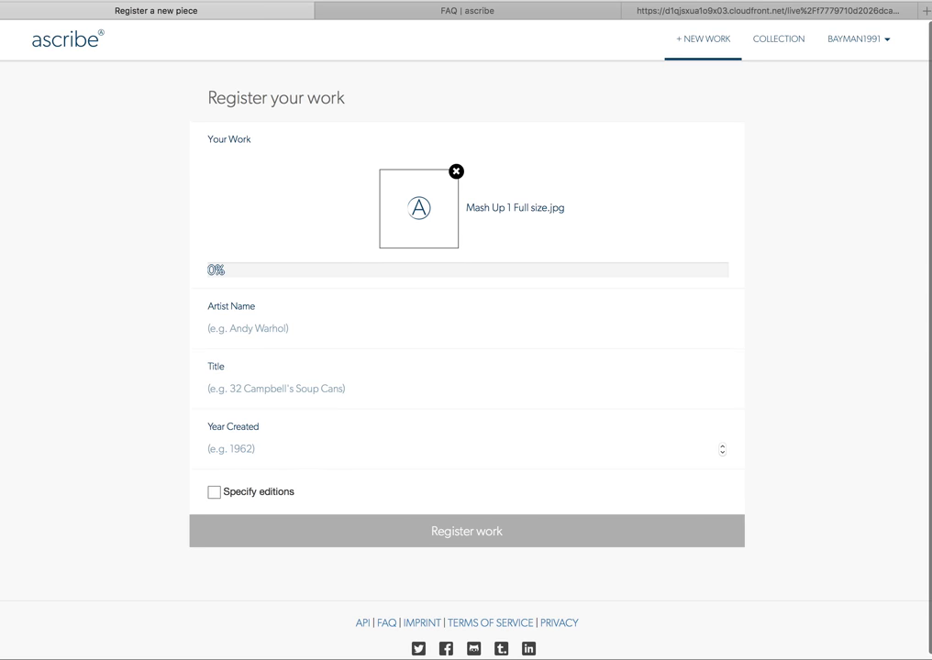
pyautogui.press('super+Tab')
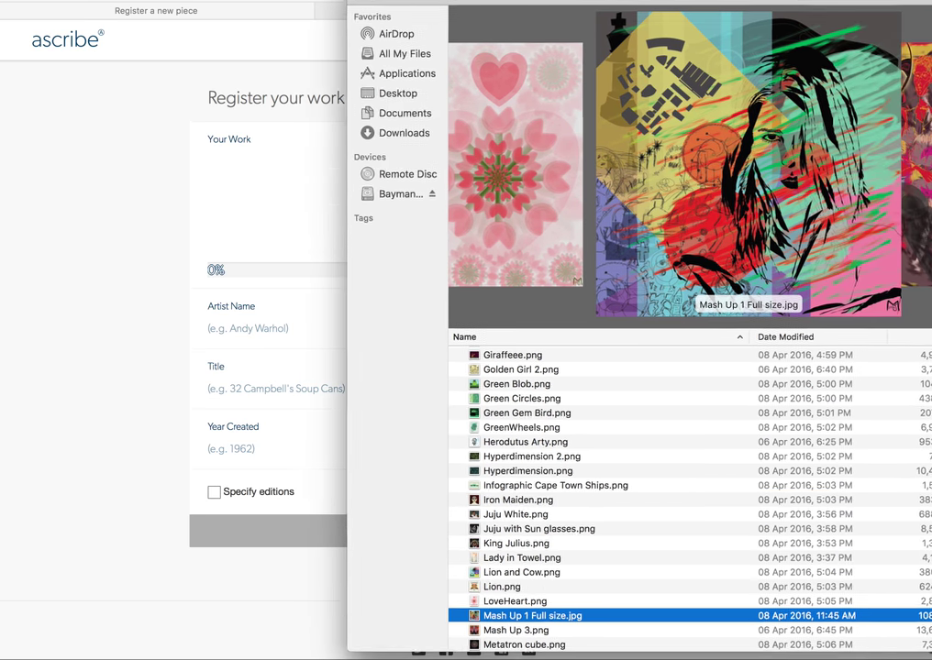
pyautogui.press('super+Tab')
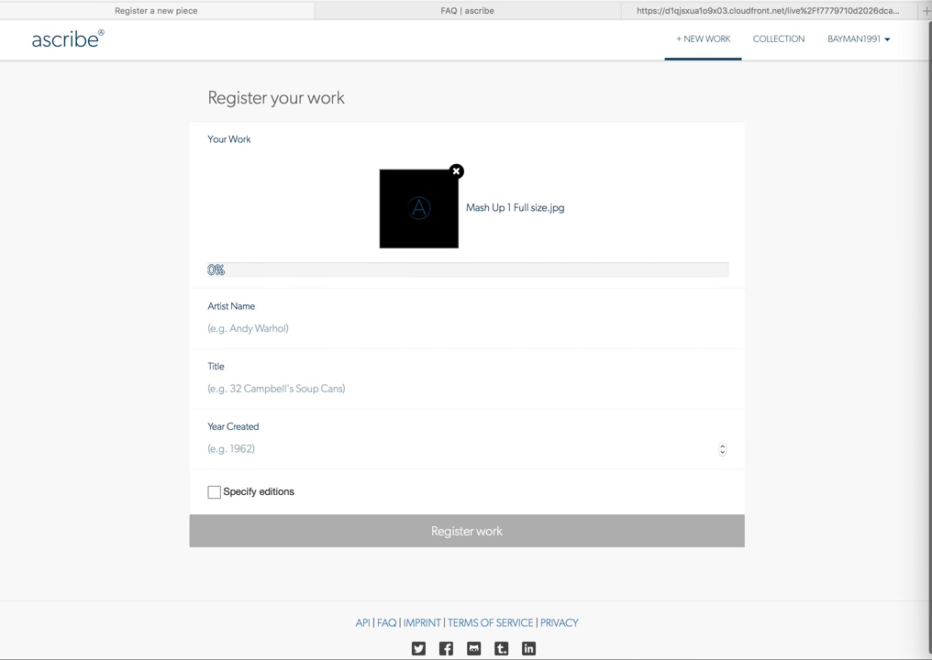
pyautogui.press('super+Tab')
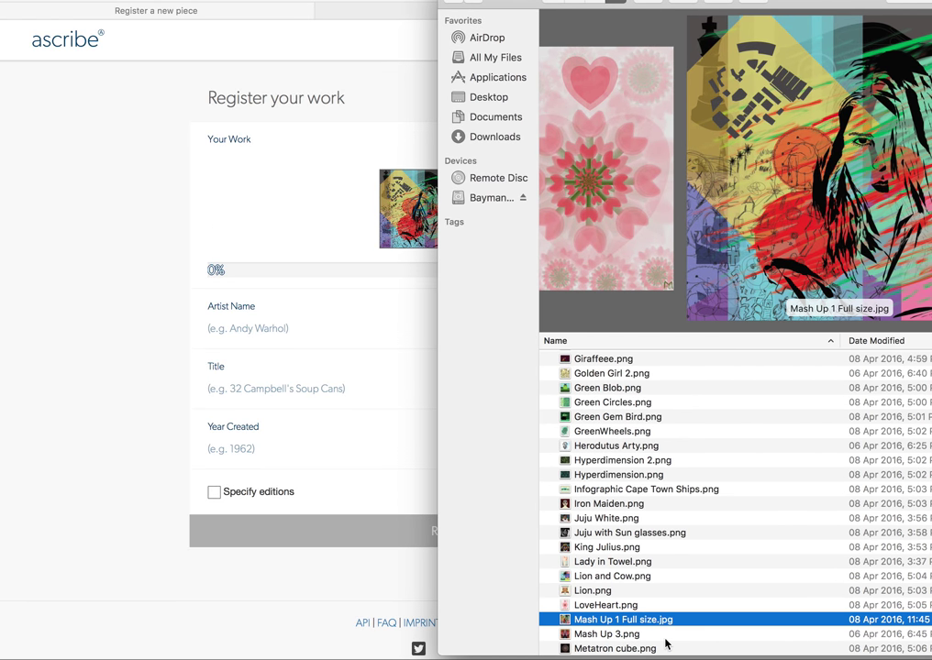
pyautogui.click(666, 638)
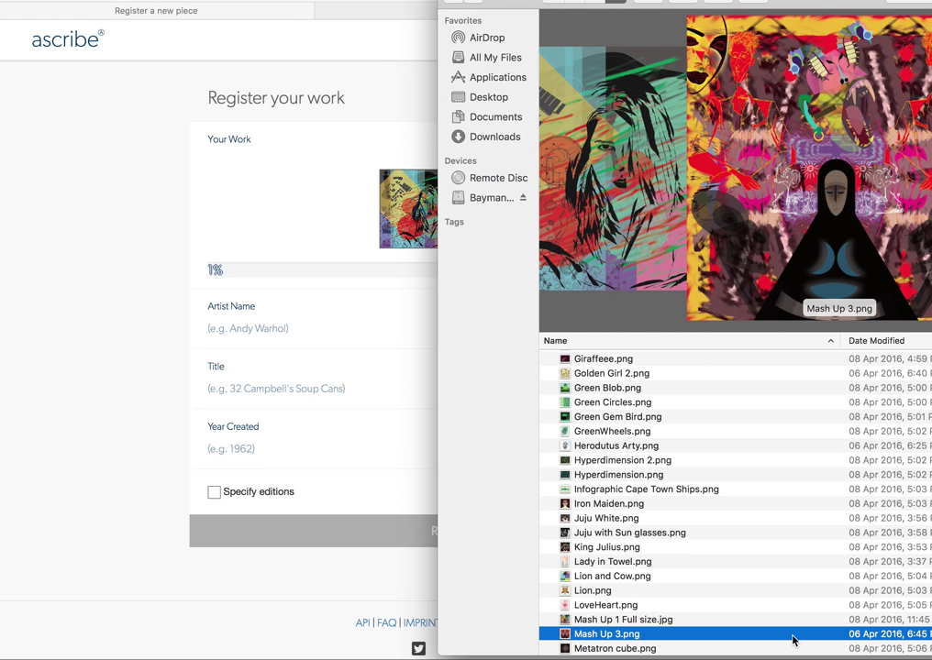
pyautogui.scroll(-3, 794, 641)
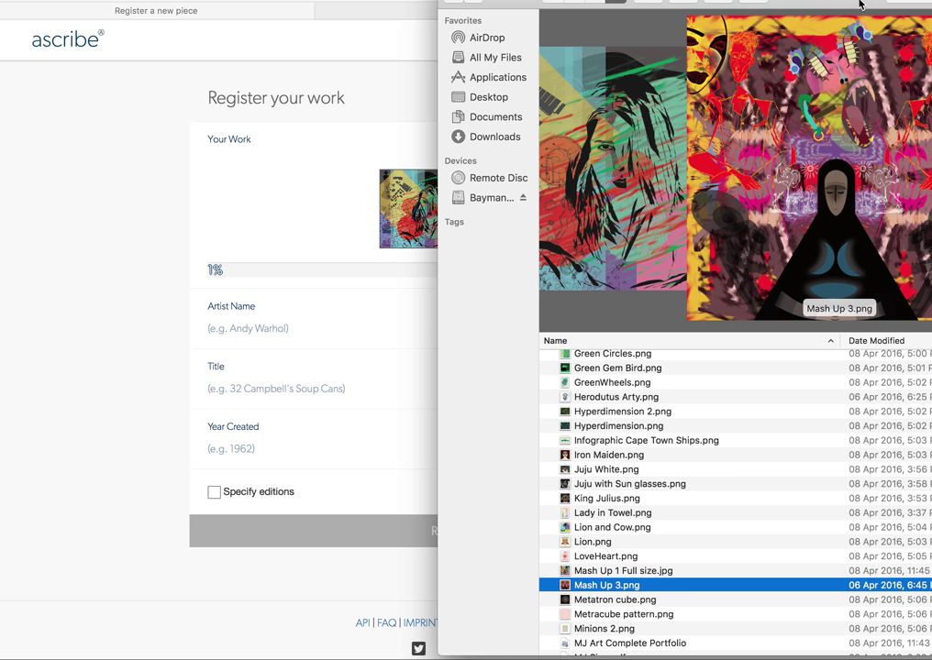
pyautogui.moveTo(859, 4); pyautogui.dragTo(702, 0)
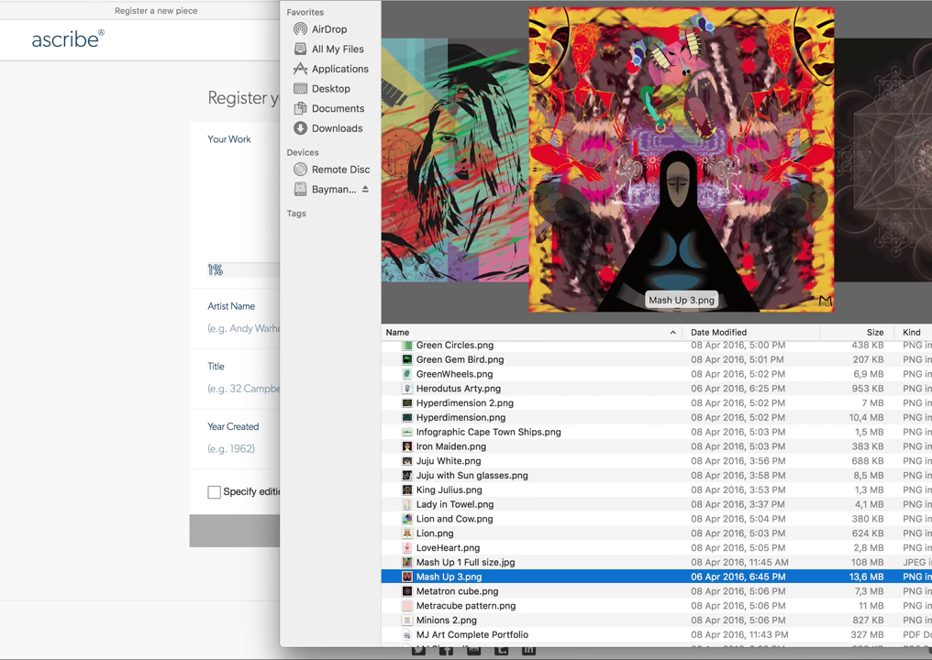
pyautogui.press('Down')
pyautogui.press('Down')
pyautogui.press('Down')
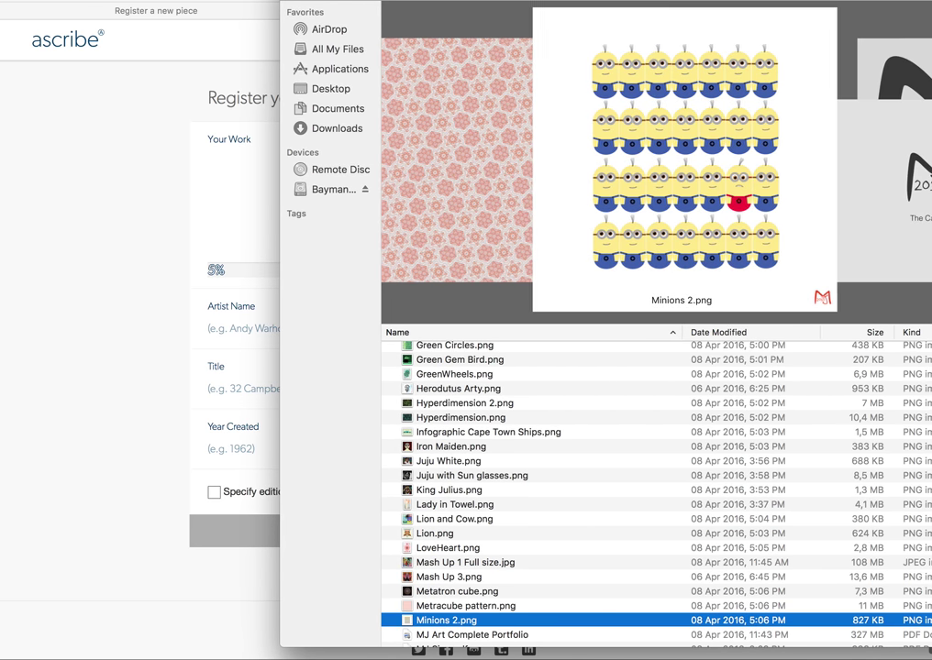
pyautogui.press('Down')
pyautogui.press('Up')
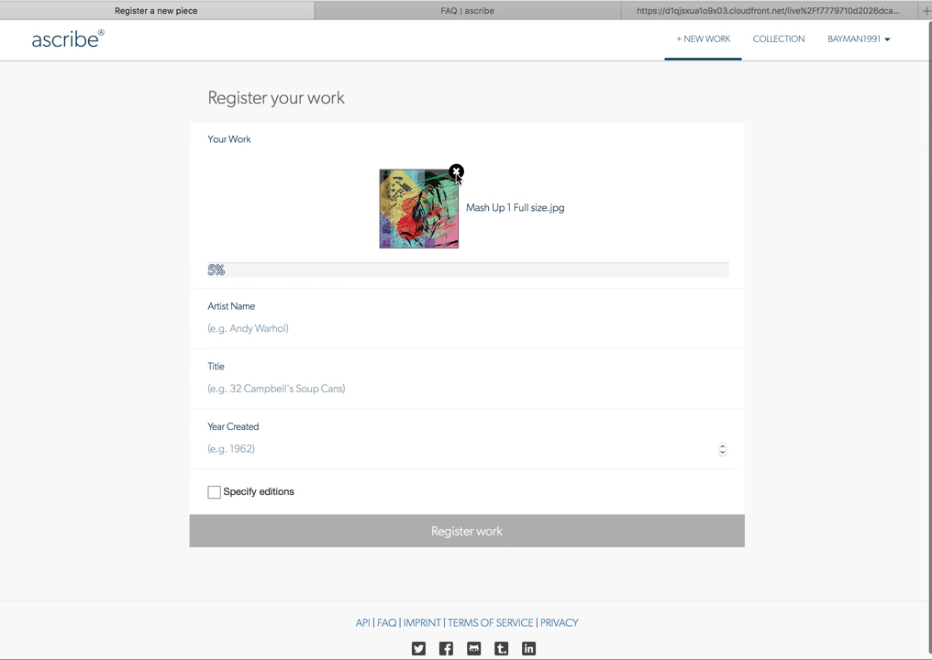
# Cancel the Mash Up 1 upload and drag Minions 2.png in as the work.
pyautogui.click(457, 173)
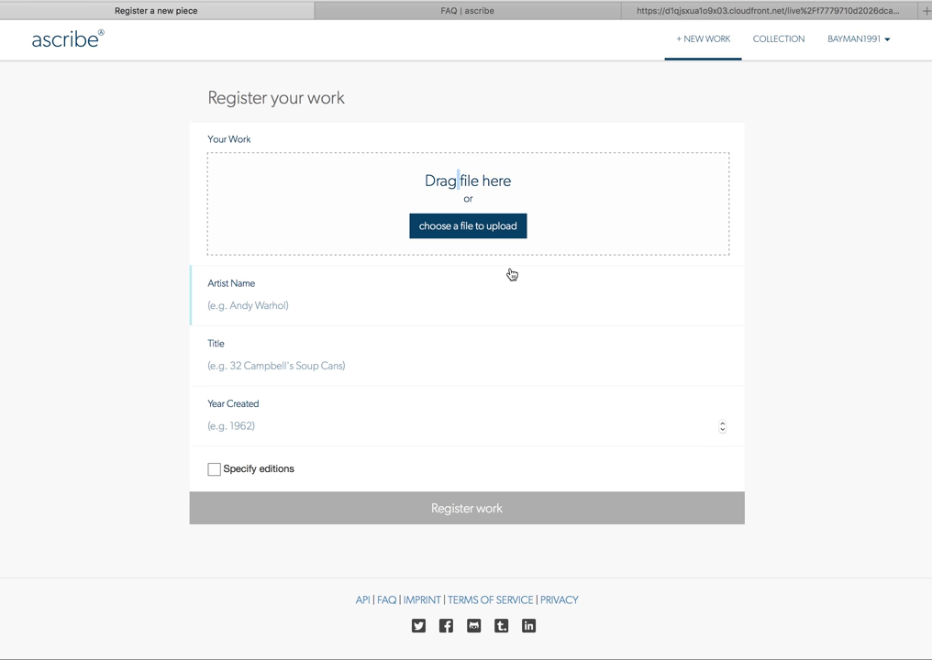
pyautogui.click(833, 618)
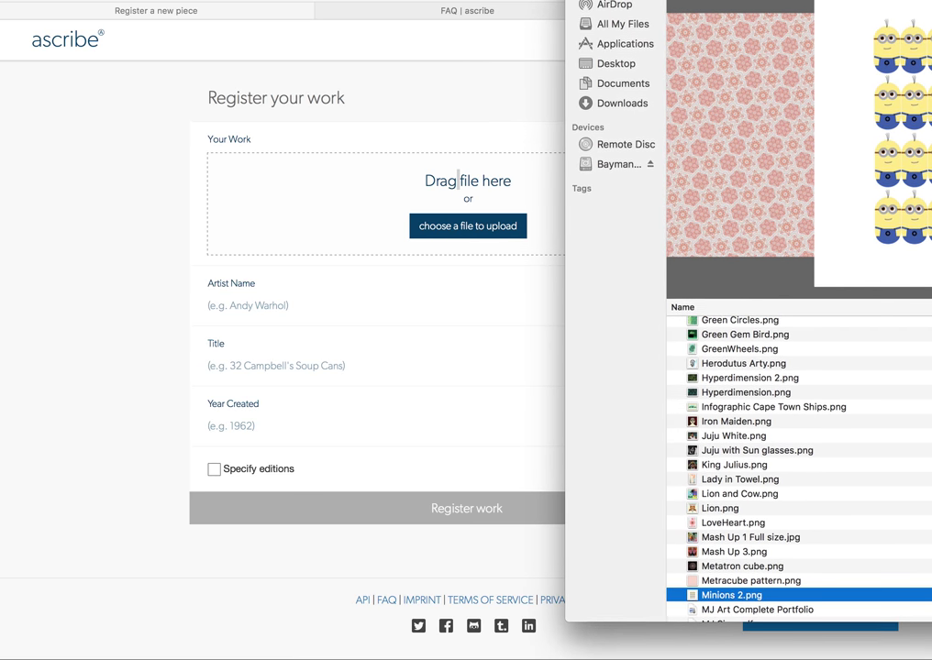
pyautogui.moveTo(722, 598); pyautogui.dragTo(456, 211)
pyautogui.click(134, 294)
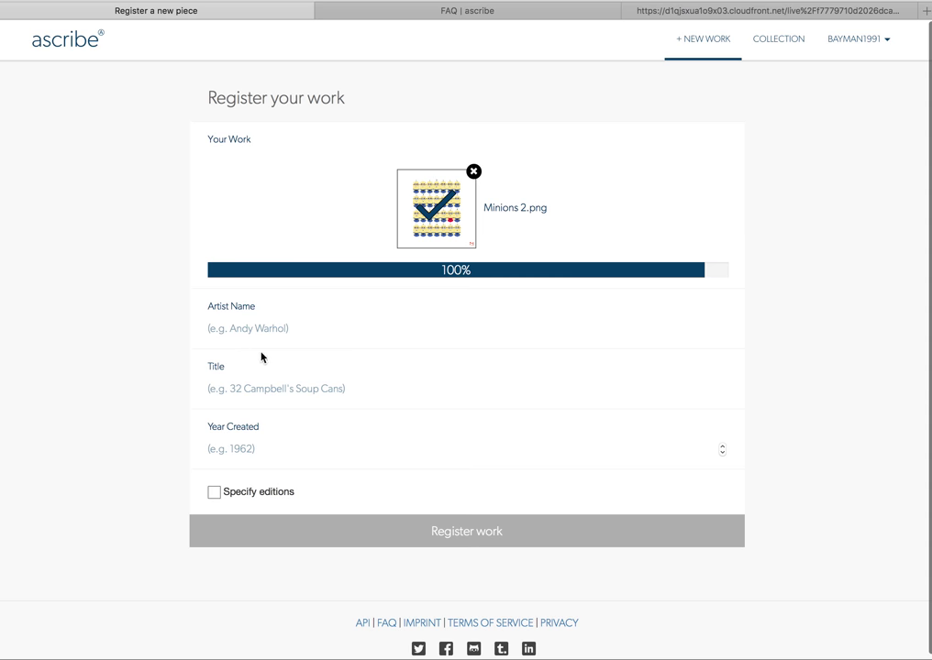
# Enter the artist's name, title Red Minion, year 2015, and 1 edition, then submit the registration.
pyautogui.click(290, 331)
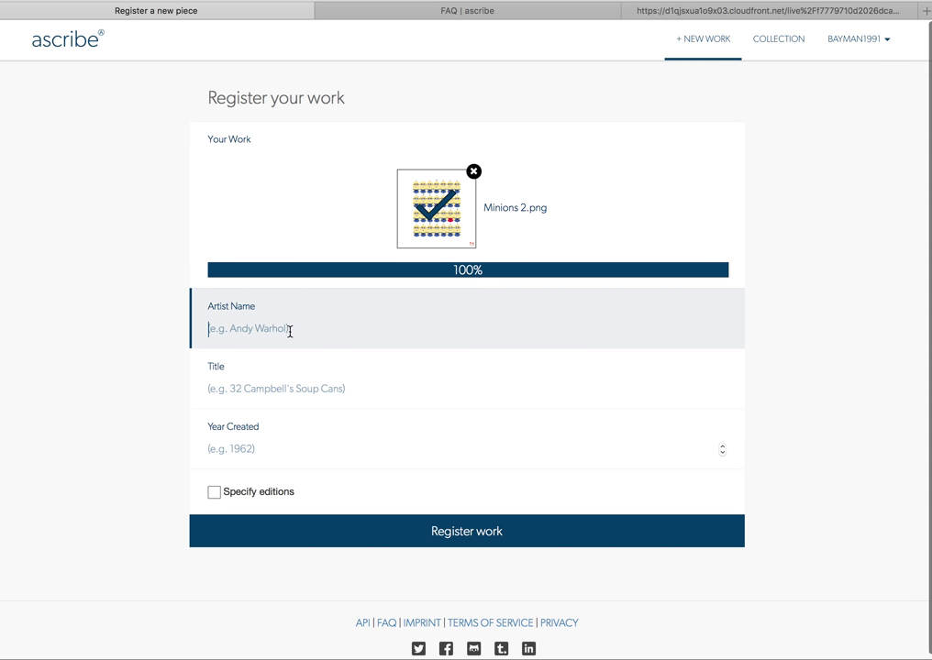
pyautogui.write('Michael Jordan')
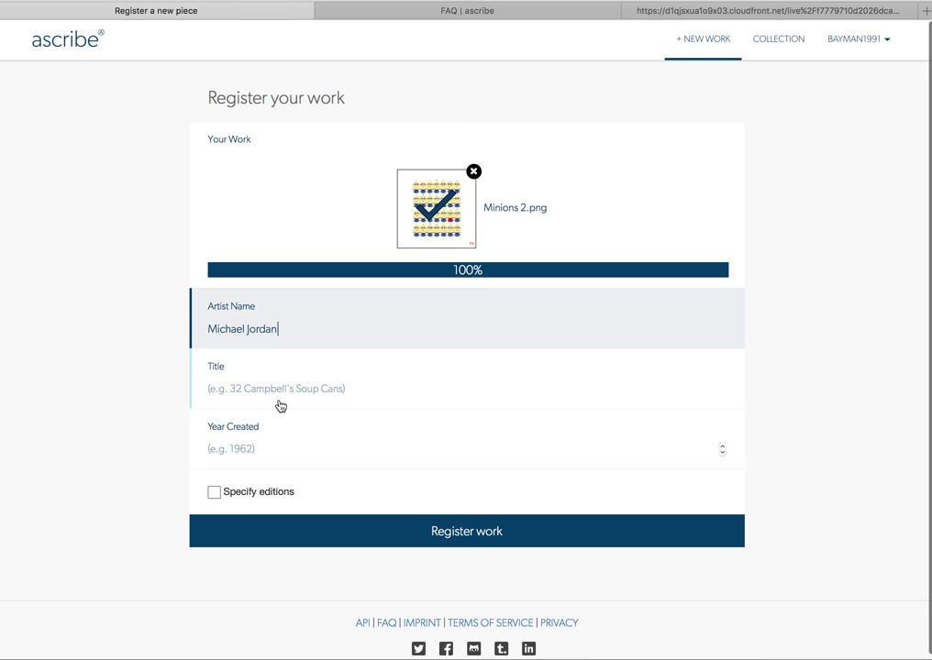
pyautogui.click(273, 390)
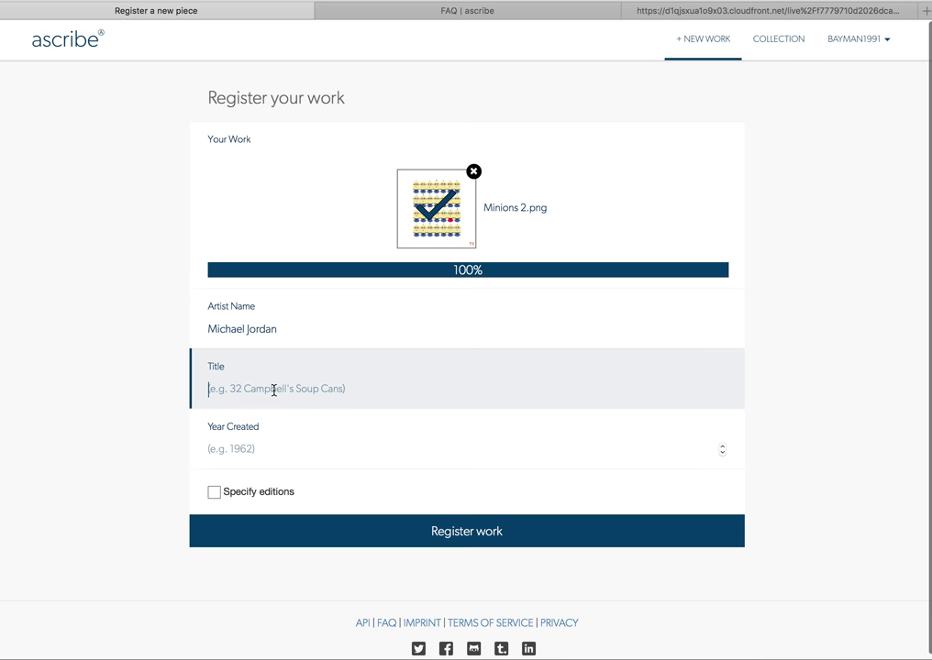
pyautogui.write('Red Minion')
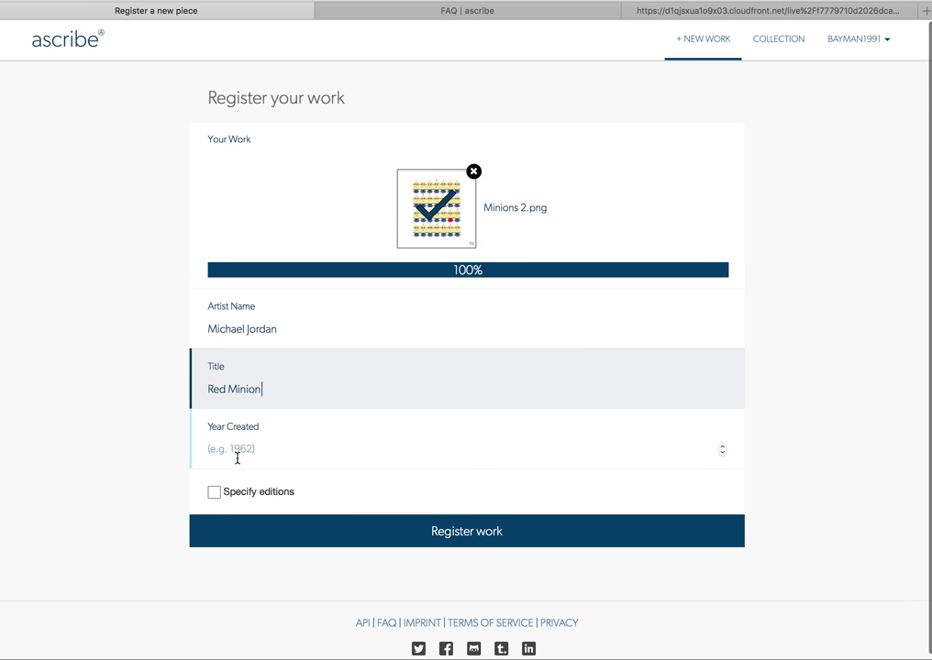
pyautogui.click(239, 449)
pyautogui.write('2015')
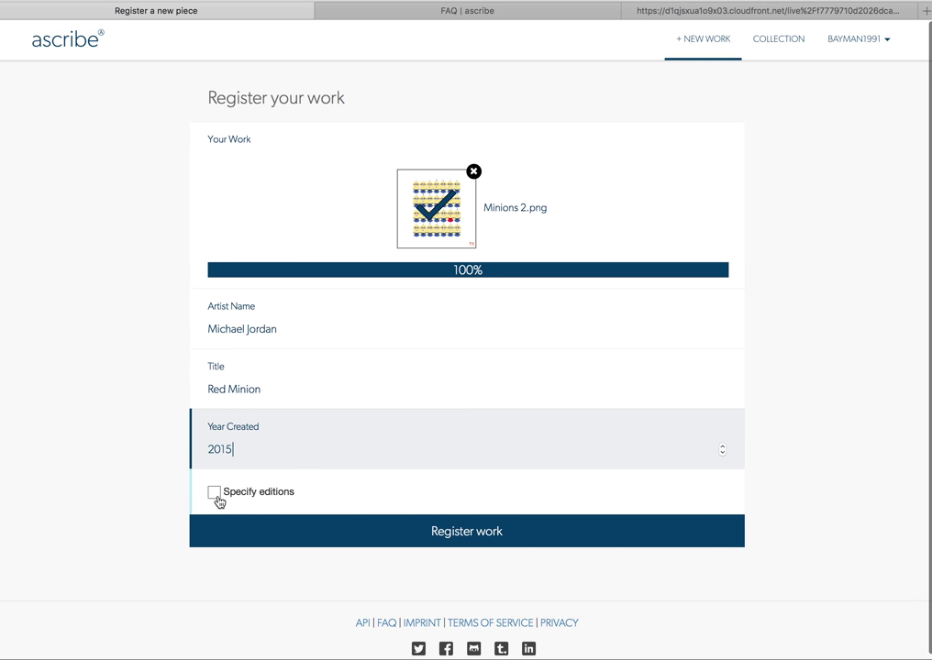
pyautogui.click(215, 494)
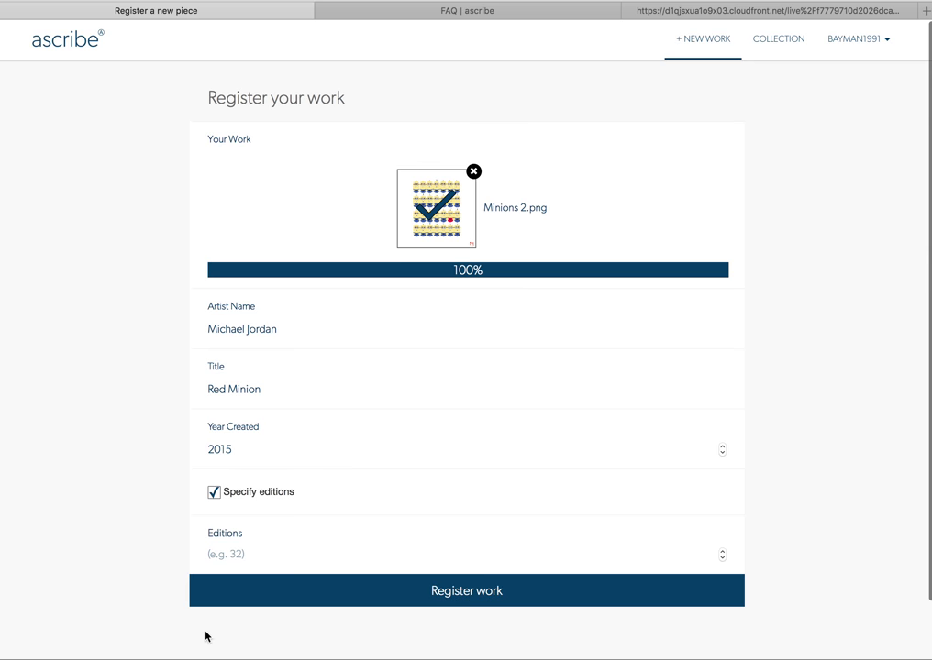
pyautogui.write('1')
pyautogui.click(470, 597)
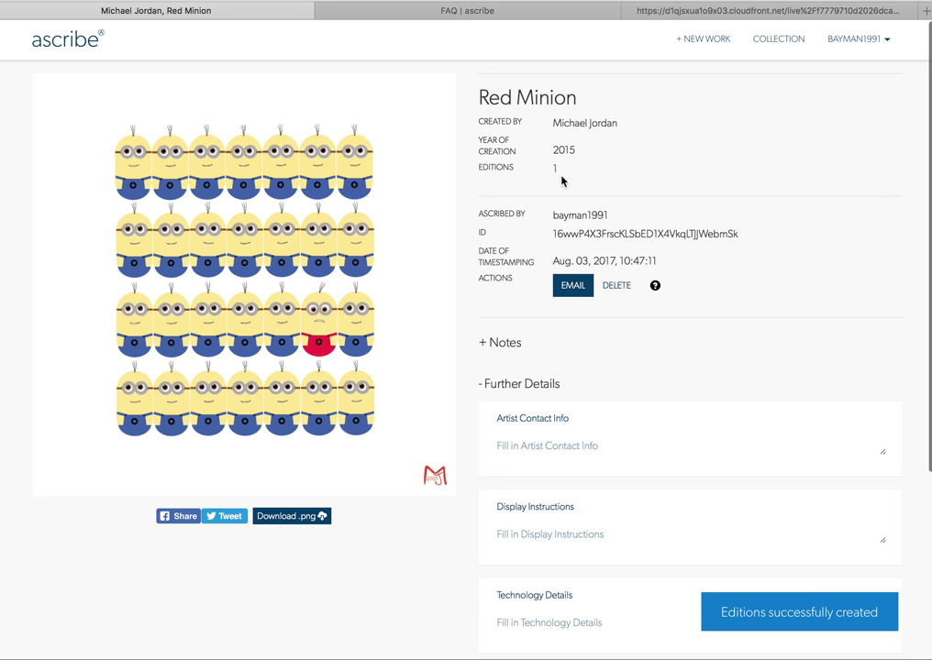
# Review the Red Minion page, selecting the ascribing account name and toggling the Notes section.
pyautogui.moveTo(554, 215); pyautogui.dragTo(618, 217)
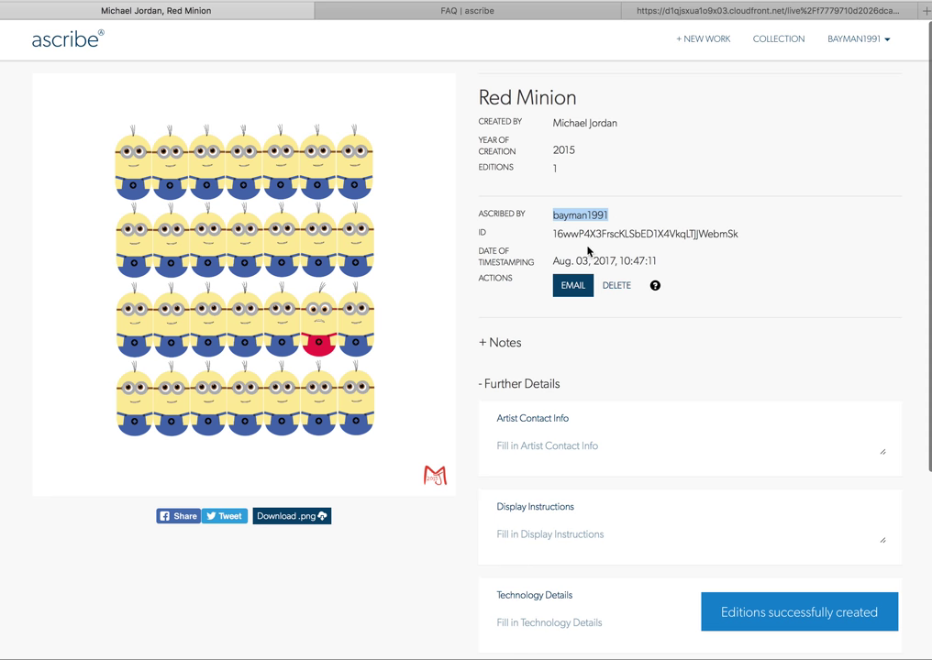
pyautogui.scroll(-3, 713, 369)
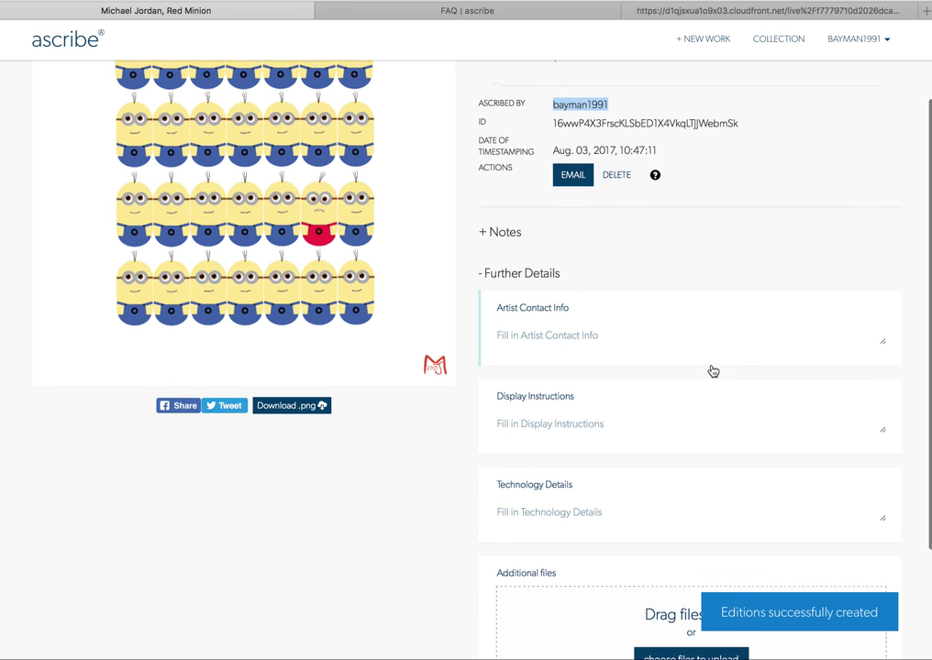
pyautogui.scroll(-2, 710, 365)
pyautogui.click(491, 162)
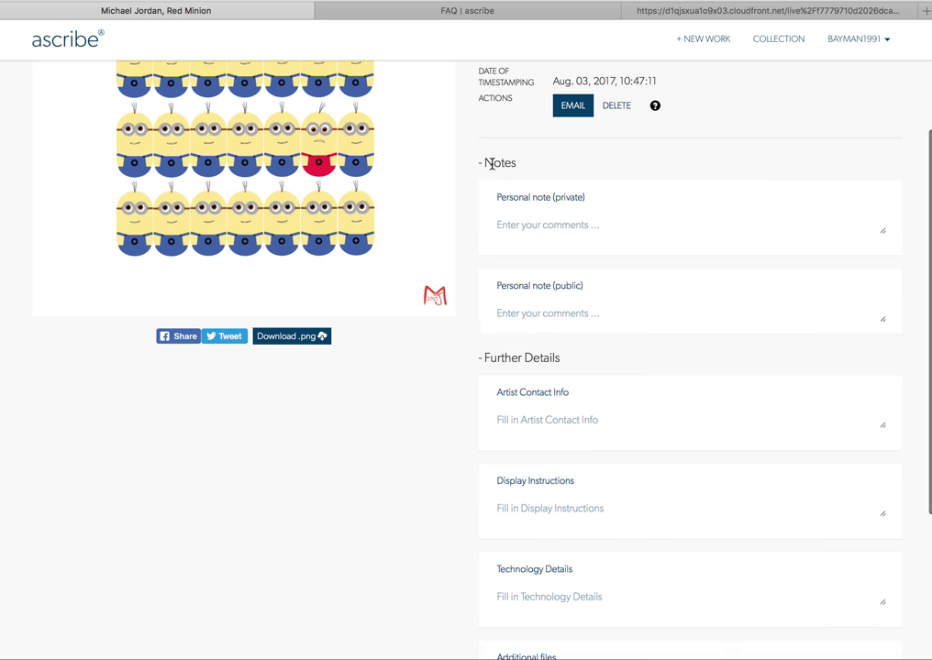
pyautogui.click(491, 164)
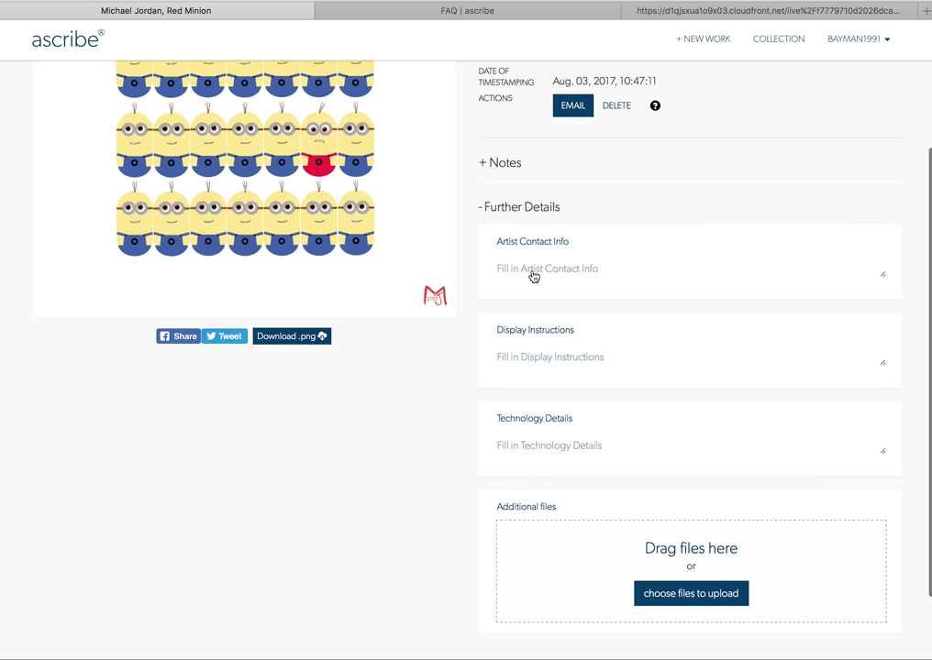
pyautogui.scroll(-2, 653, 417)
pyautogui.scroll(3, 654, 418)
pyautogui.scroll(3, 653, 418)
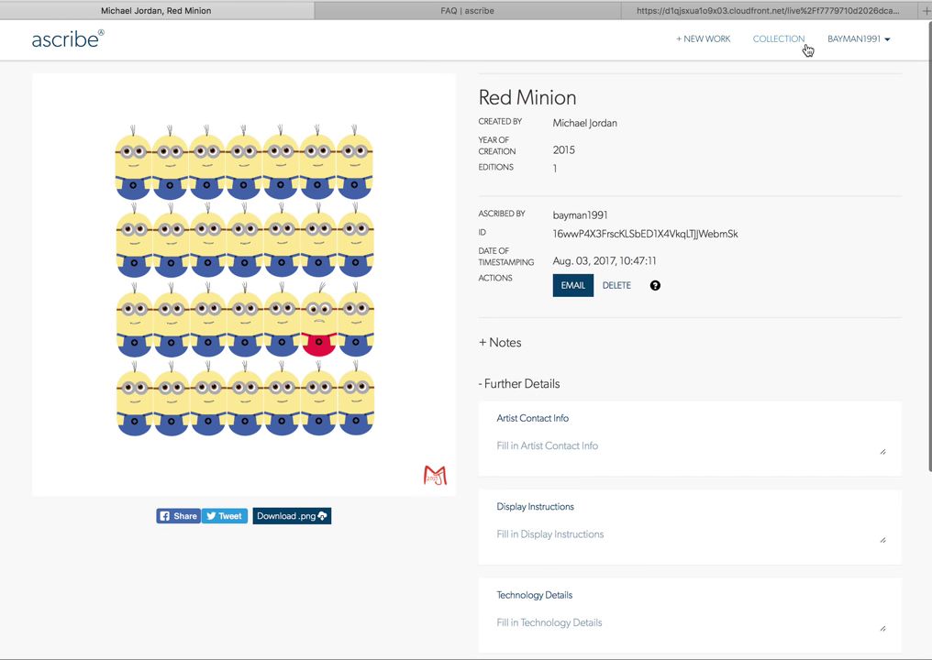
pyautogui.scroll(-5, 724, 407)
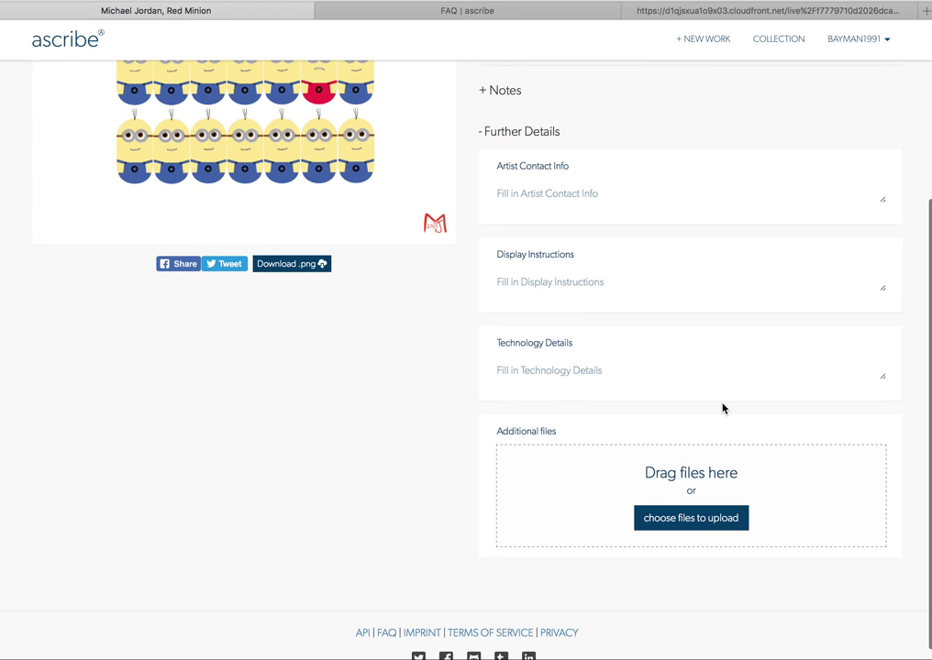
pyautogui.scroll(5, 722, 408)
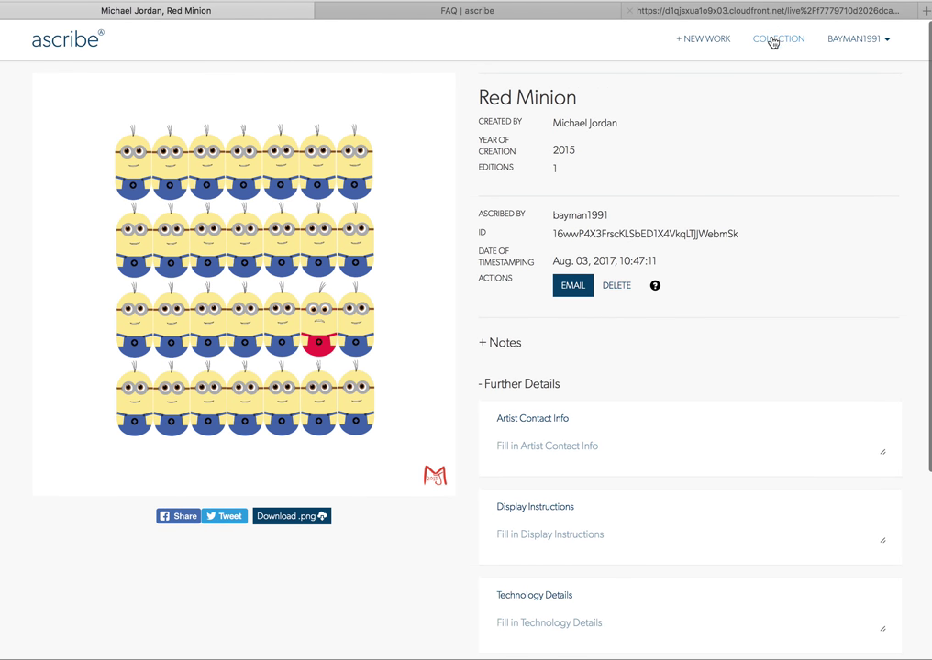
# Return to the COLLECTION page to reach Green Girl's edition page.
pyautogui.click(776, 42)
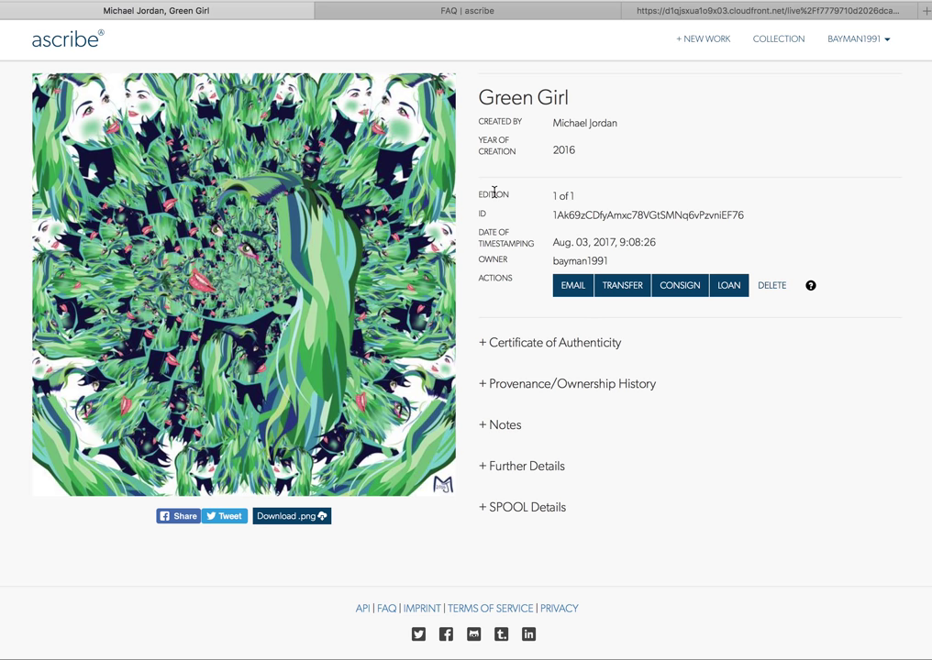
# Show Green Girl's certificate of authenticity, scroll through it, and expand its ownership history.
pyautogui.click(512, 347)
pyautogui.scroll(-3, 823, 250)
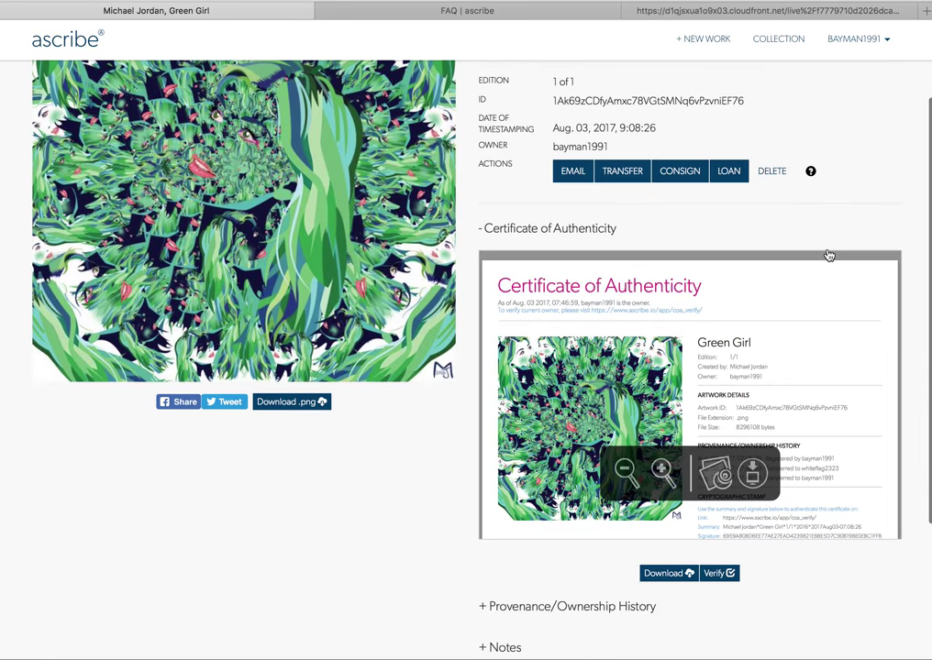
pyautogui.moveTo(792, 418); pyautogui.dragTo(792, 376)
pyautogui.scroll(-3, 792, 441)
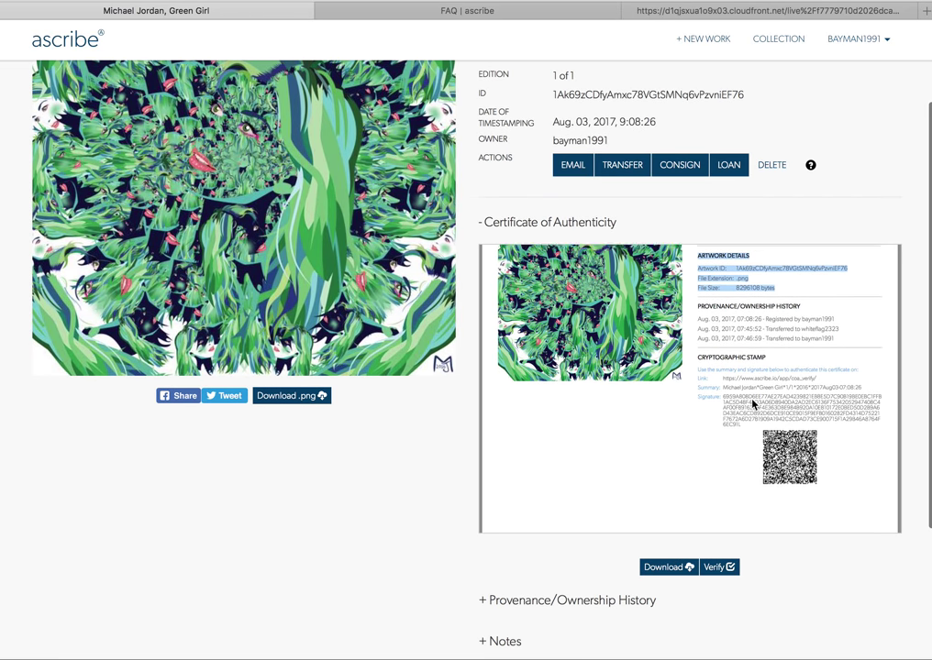
pyautogui.scroll(1, 752, 404)
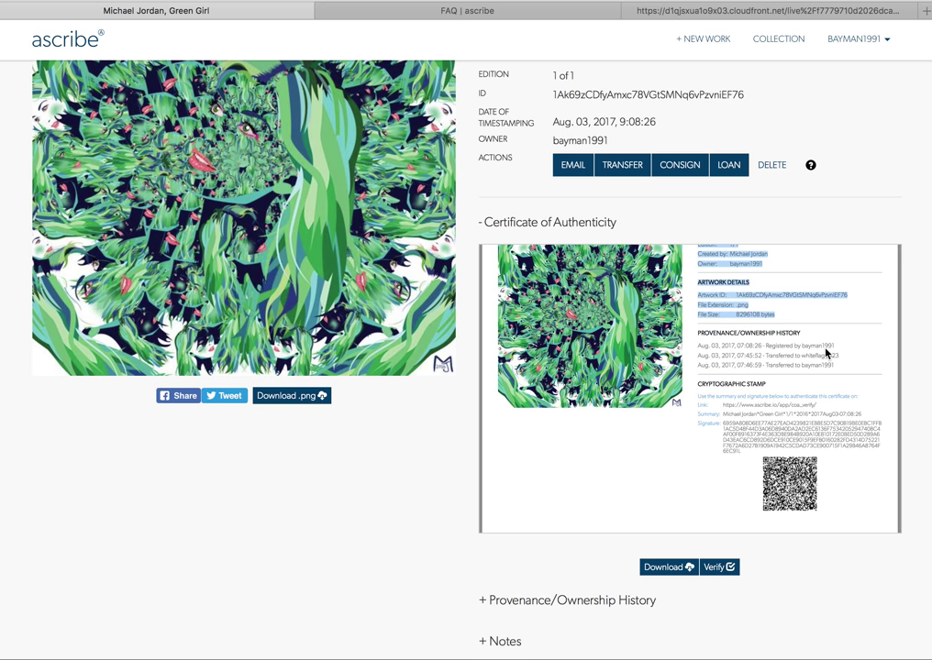
pyautogui.scroll(-3, 352, 439)
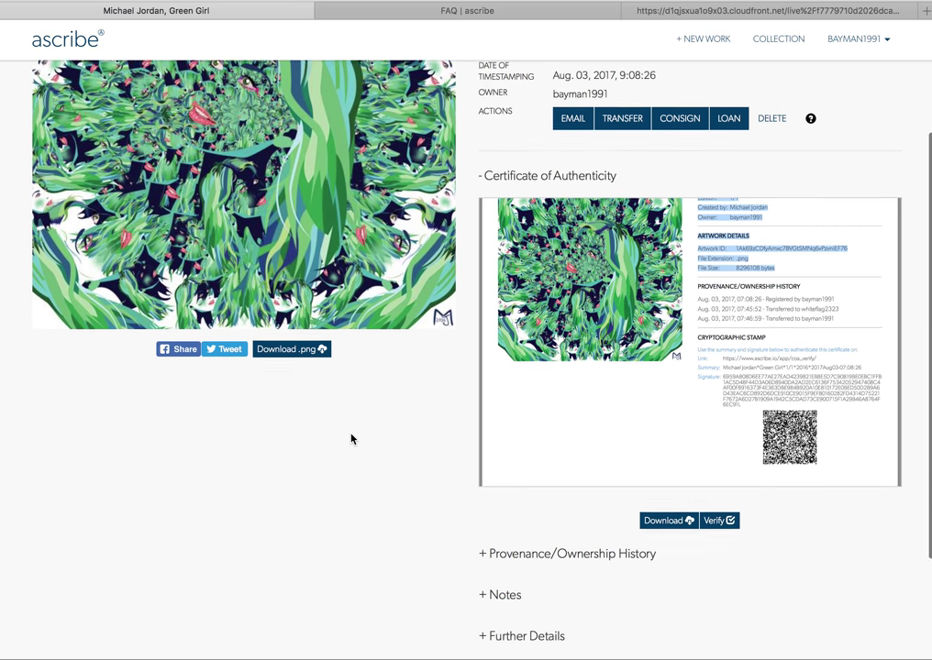
pyautogui.click(502, 493)
# Expand Green Girl's SPOOL Details, Further Details and Notes, then scroll back to the top.
pyautogui.scroll(-4, 403, 462)
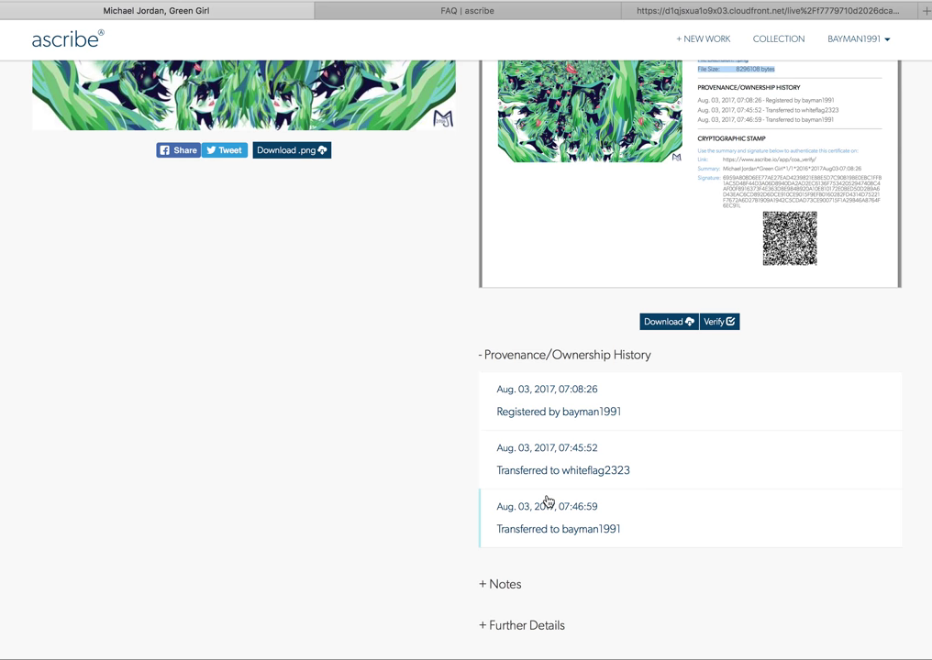
pyautogui.scroll(-2, 624, 409)
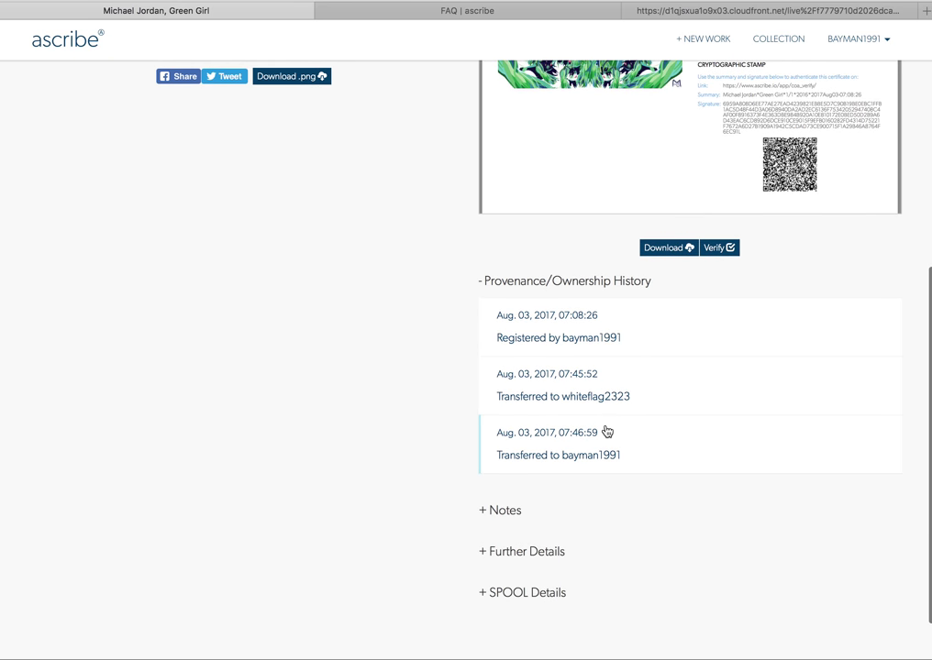
pyautogui.click(502, 594)
pyautogui.scroll(-5, 642, 523)
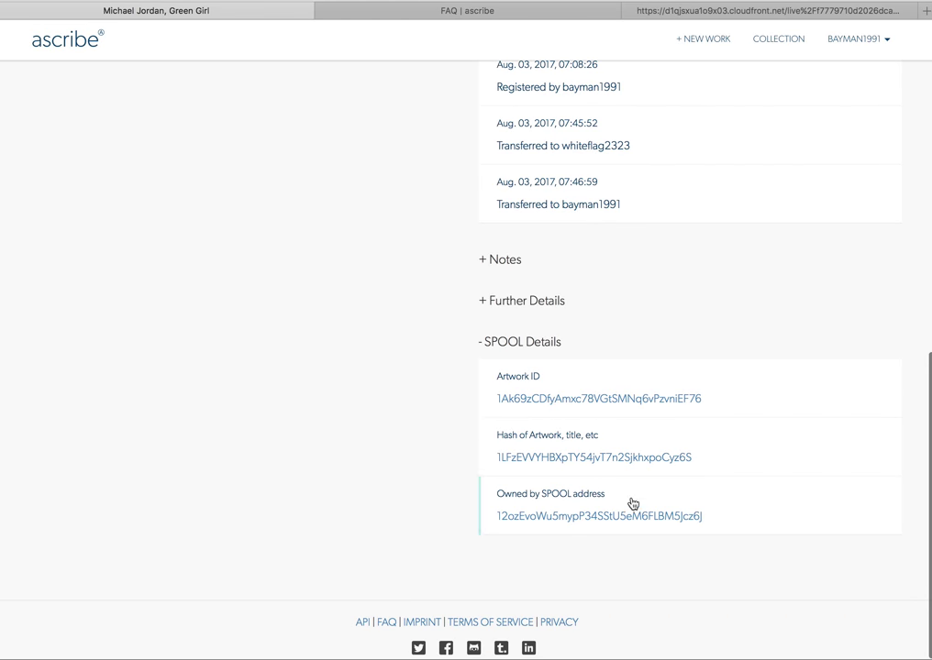
pyautogui.click(516, 304)
pyautogui.click(504, 263)
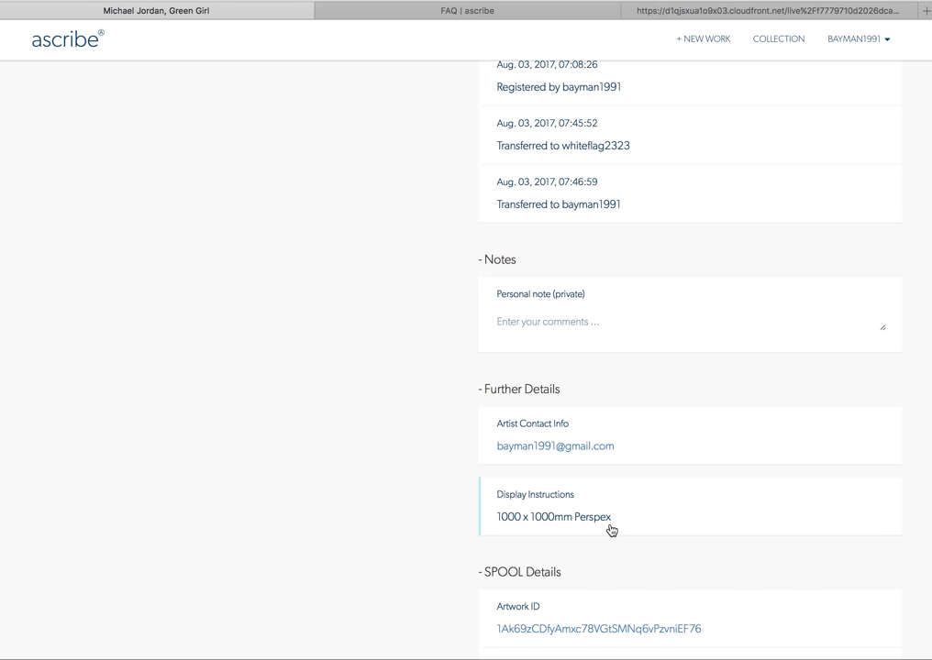
pyautogui.scroll(10, 694, 596)
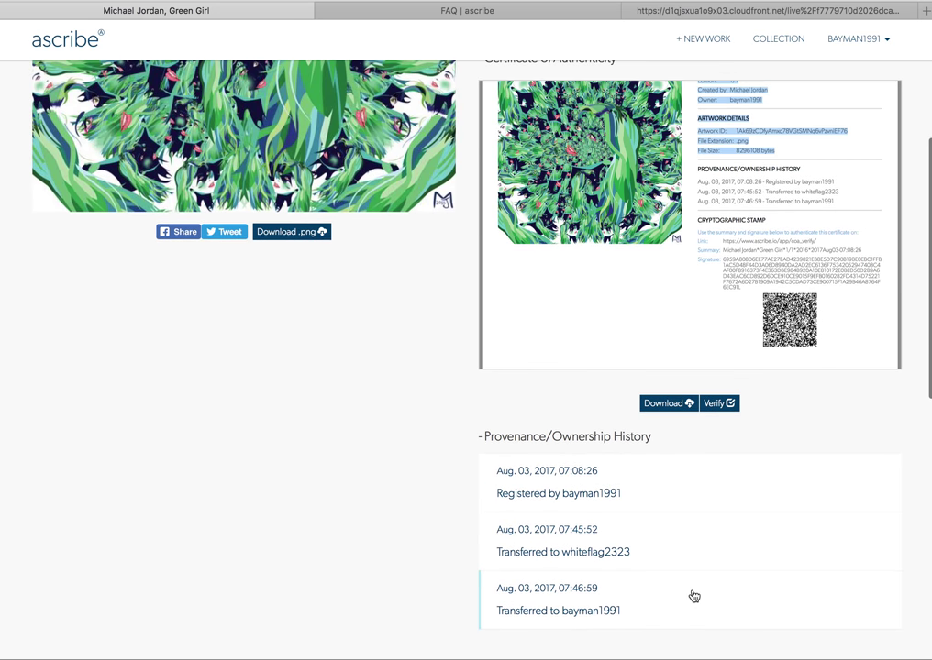
pyautogui.scroll(2, 694, 595)
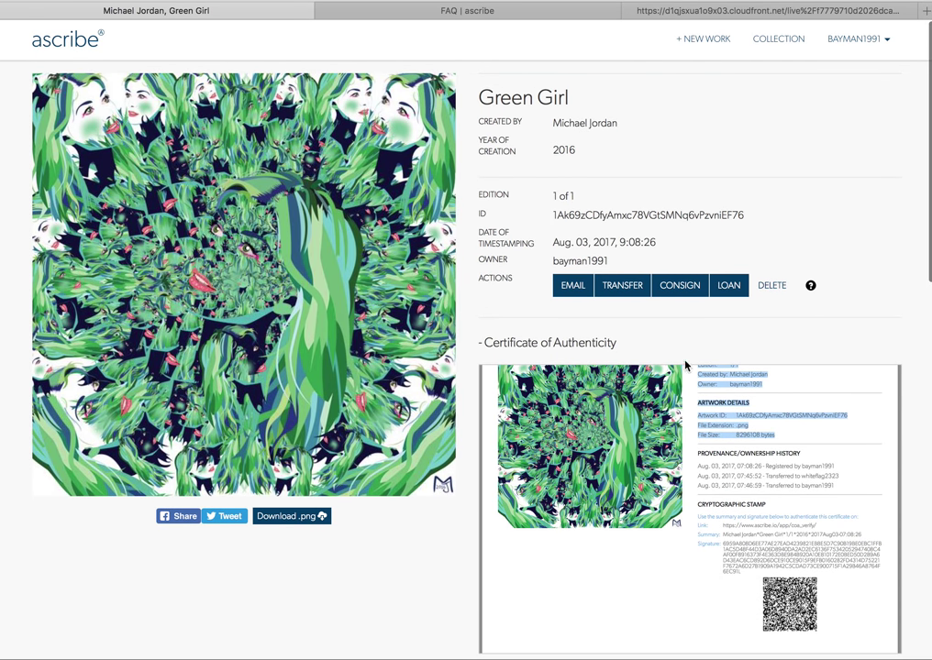
pyautogui.click(622, 288)
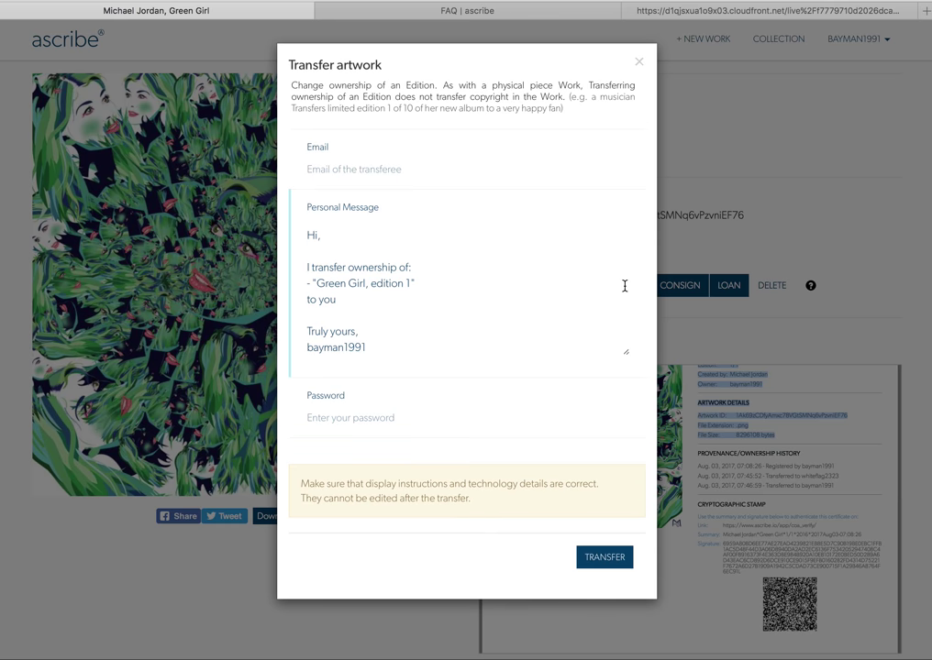
pyautogui.click(329, 177)
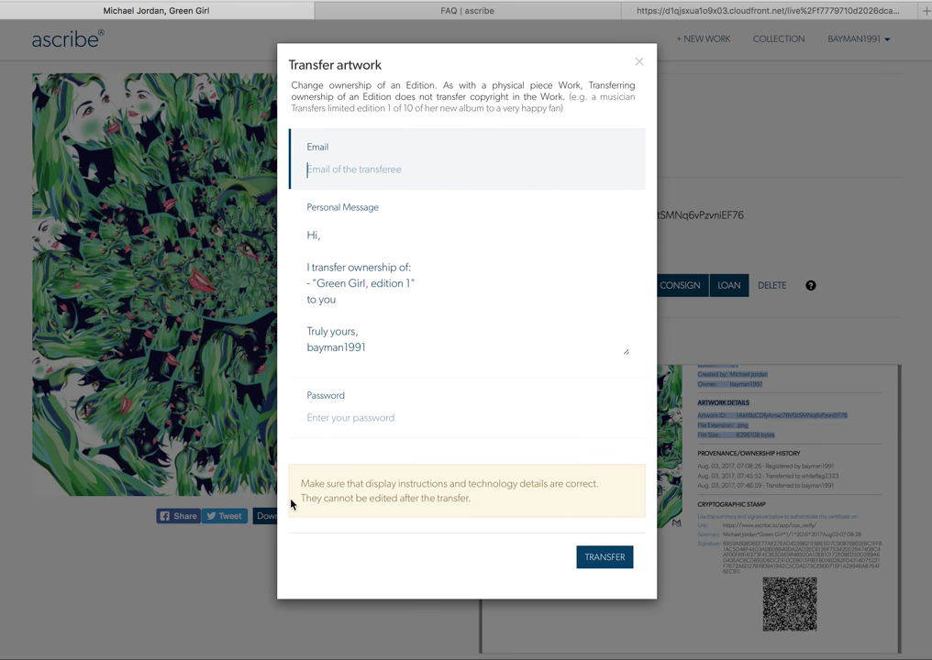
pyautogui.click(331, 420)
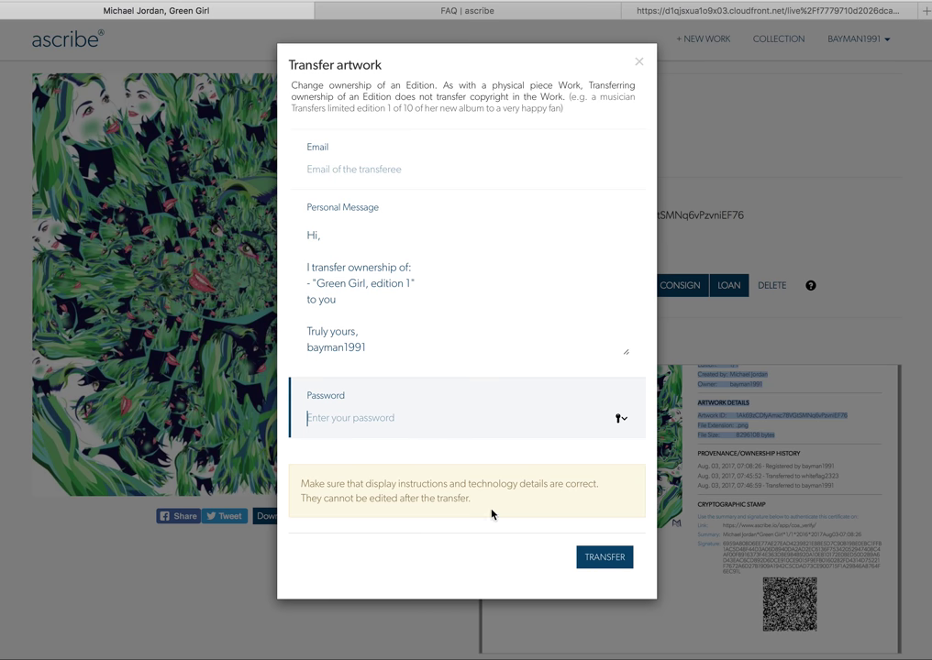
pyautogui.click(726, 150)
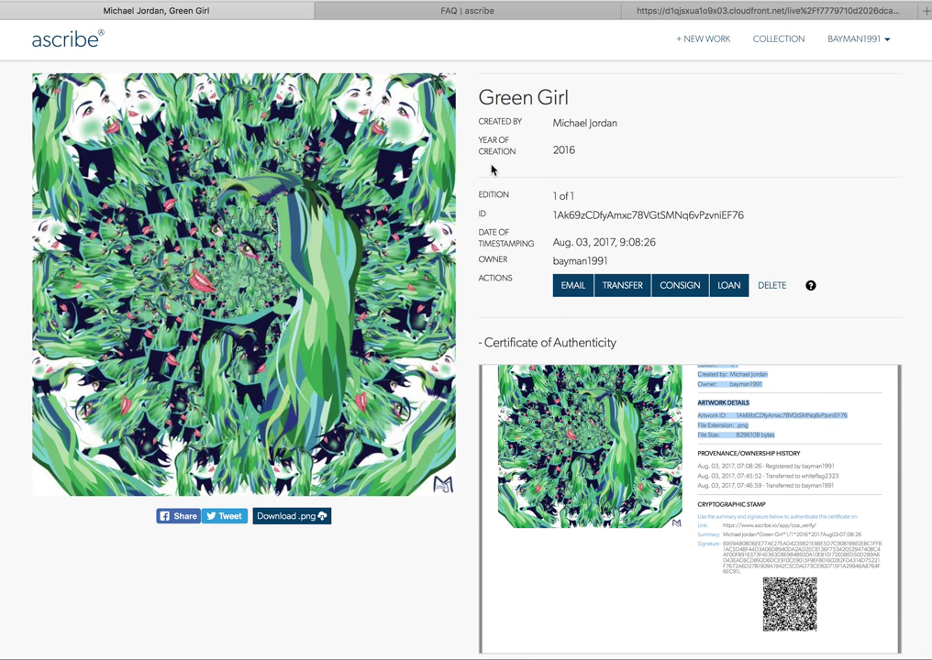
pyautogui.click(778, 38)
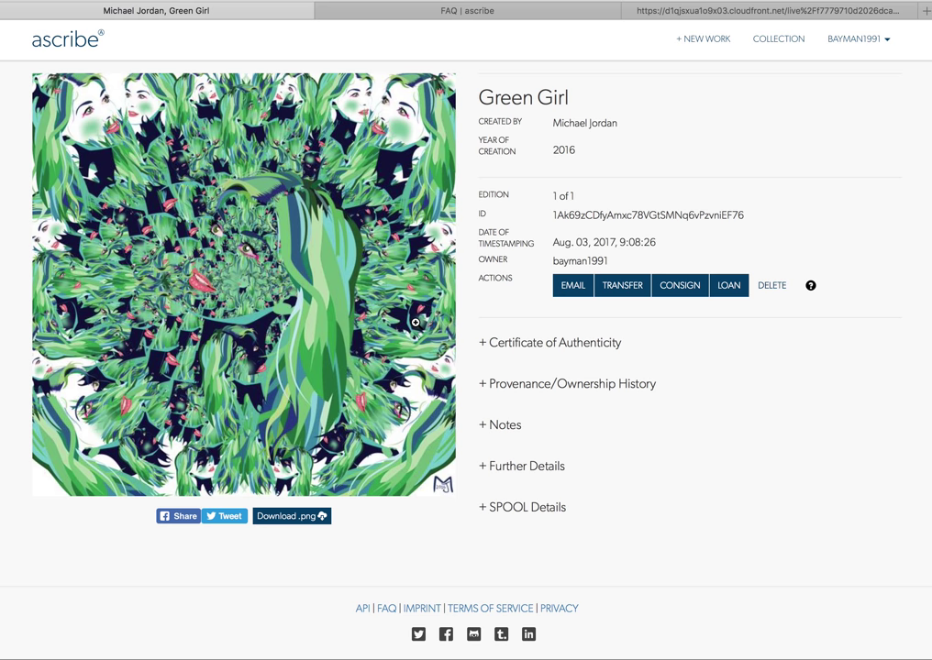
pyautogui.click(545, 345)
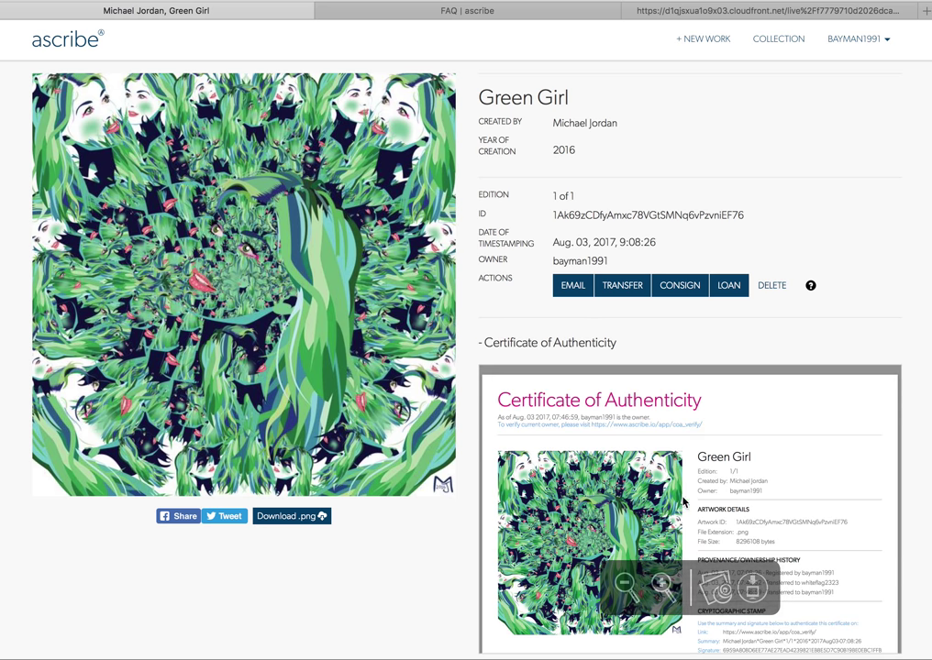
pyautogui.scroll(-1, 764, 538)
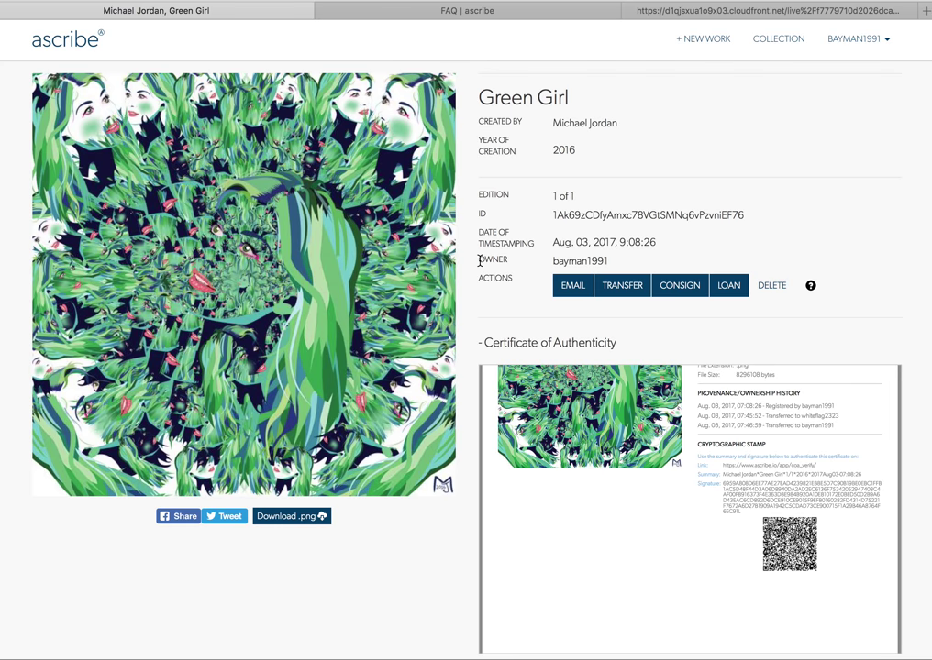
pyautogui.moveTo(476, 260); pyautogui.dragTo(615, 263)
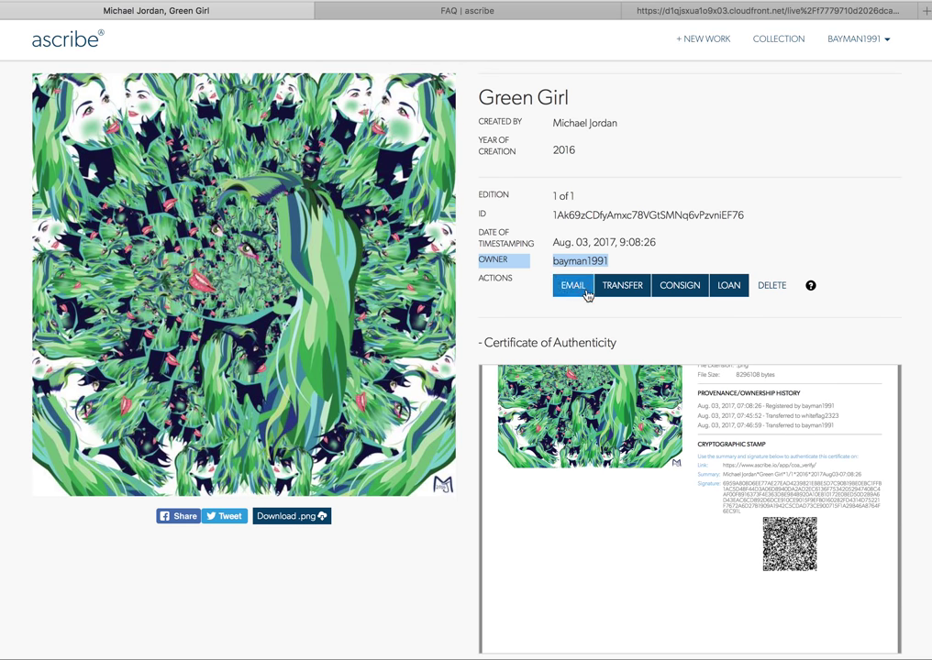
pyautogui.scroll(-5, 437, 281)
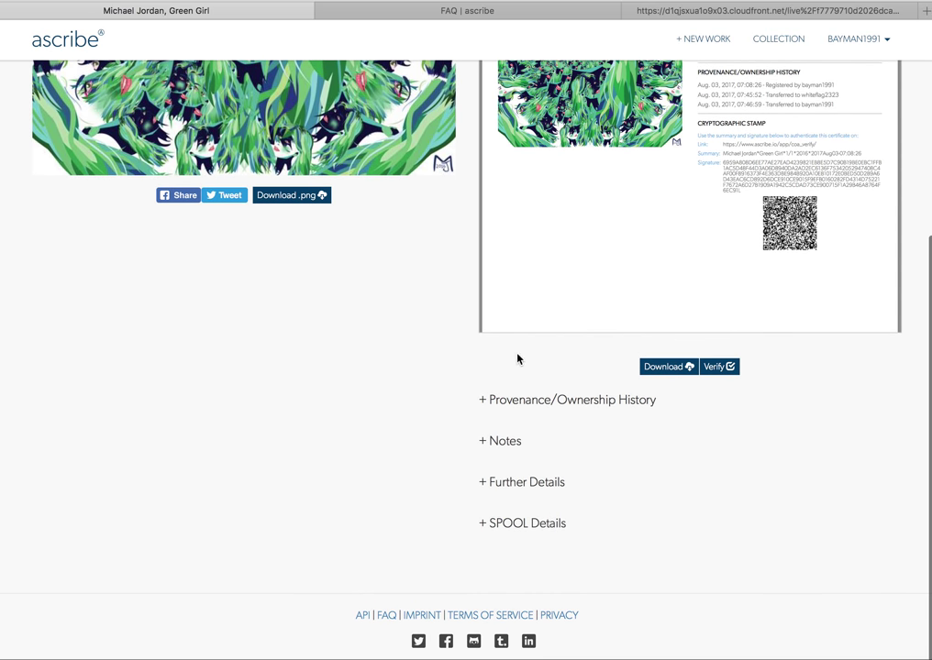
# Expand Green Girl's ownership history, then return to the collection listing Green Girl and Red Minion.
pyautogui.click(548, 408)
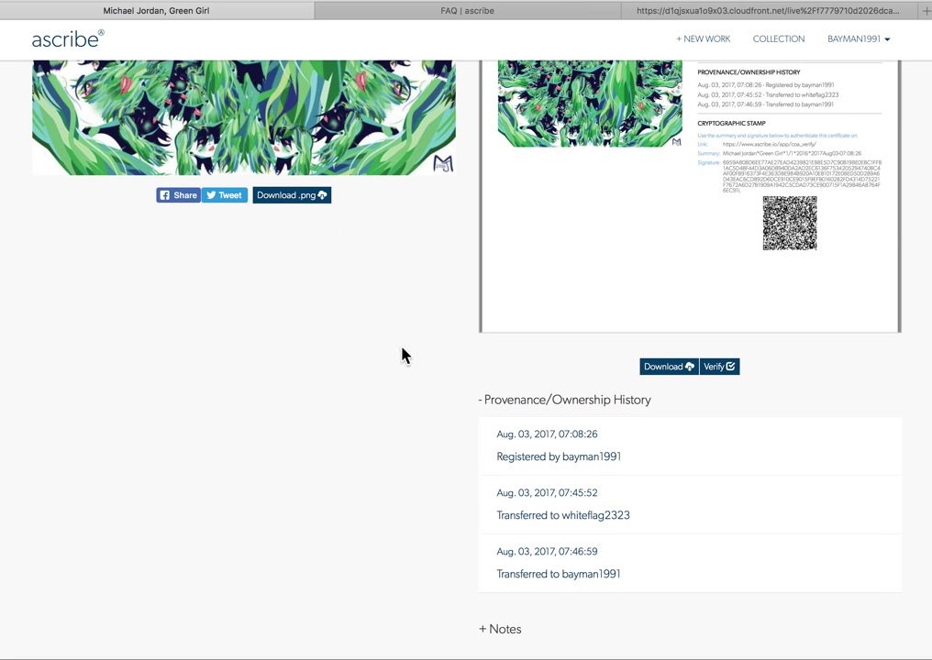
pyautogui.scroll(3, 402, 354)
pyautogui.scroll(5, 401, 353)
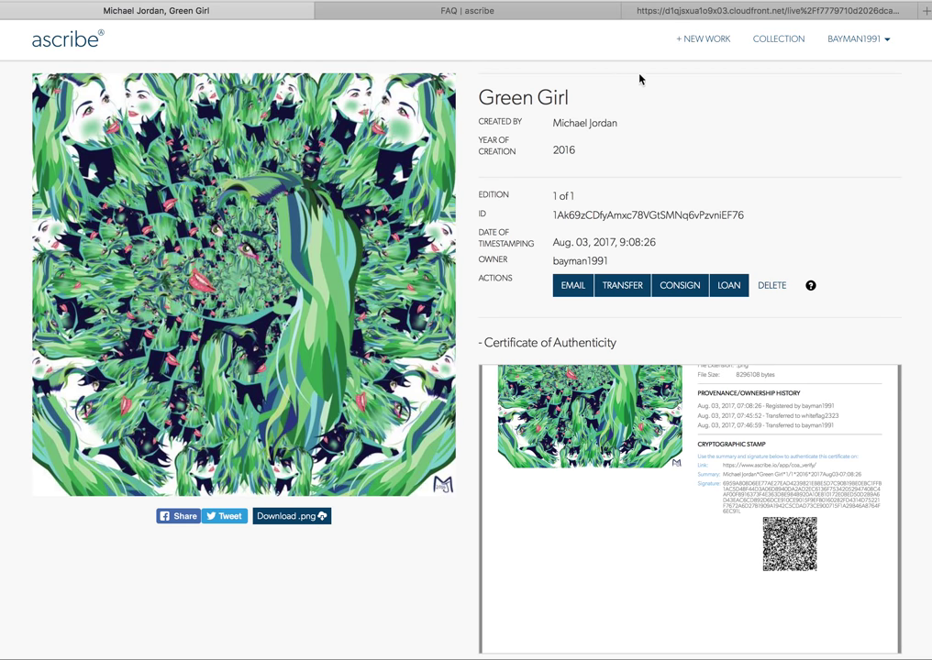
pyautogui.click(776, 43)
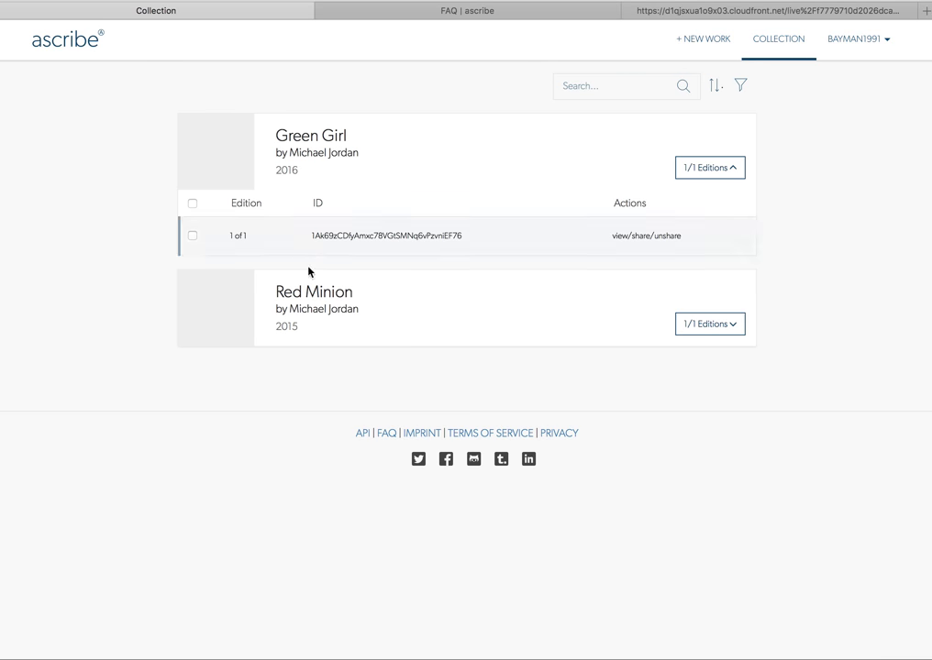